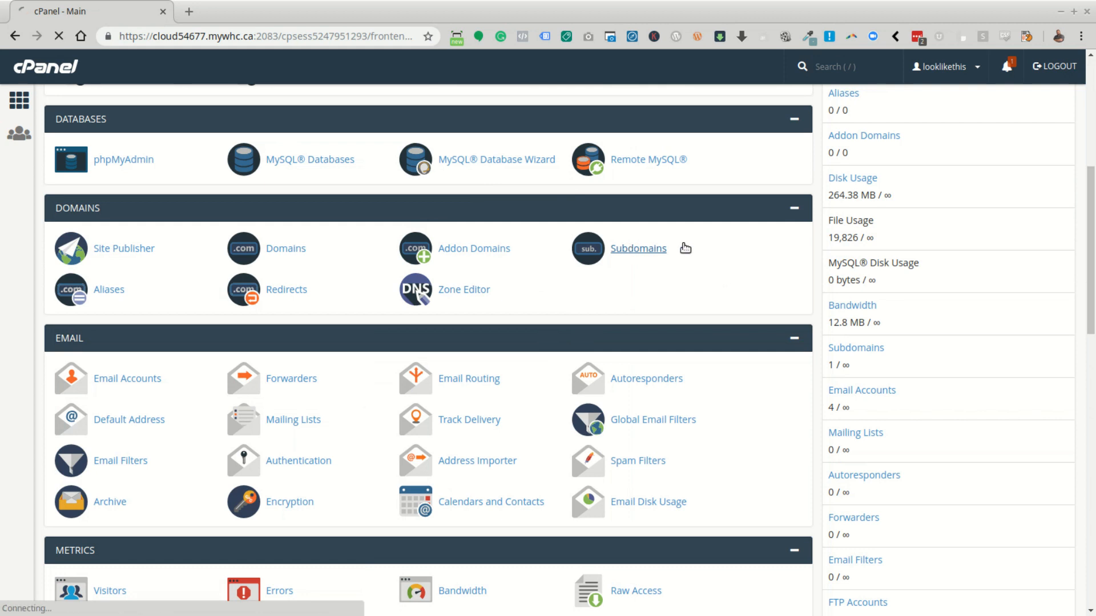
# - Check the existing mautic subdomain on the Subdomains page, then go back to the dashboard
pyautogui.scroll(-1, 260, 453)
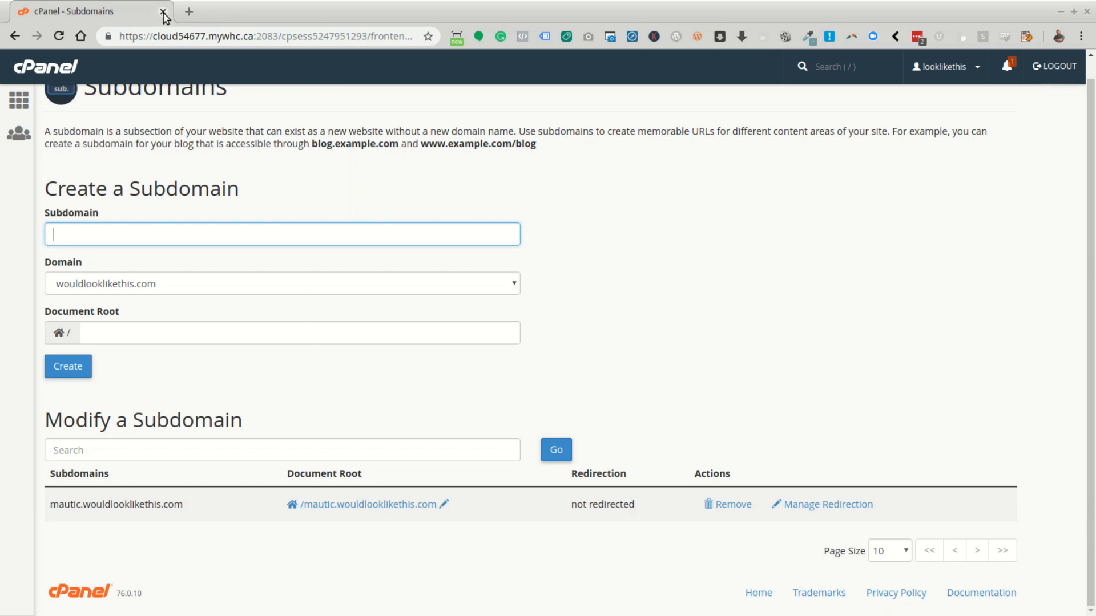
pyautogui.scroll(1, 91, 157)
pyautogui.click(19, 103)
# - Review the four email accounts, then return home and scroll down to Metrics and Security
pyautogui.scroll(-5, 355, 264)
pyautogui.click(153, 415)
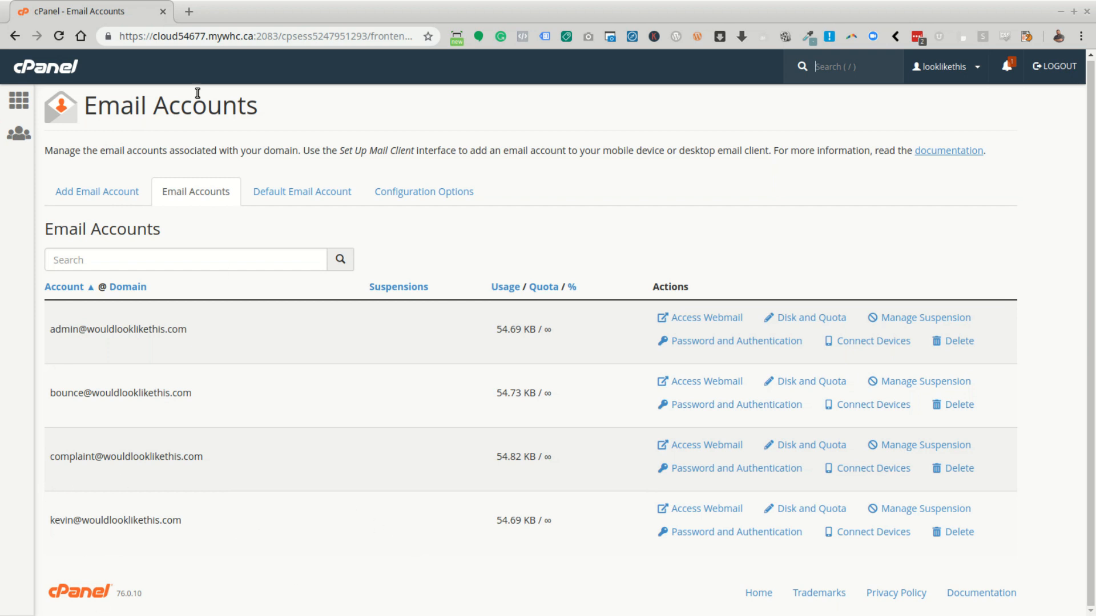
pyautogui.click(19, 101)
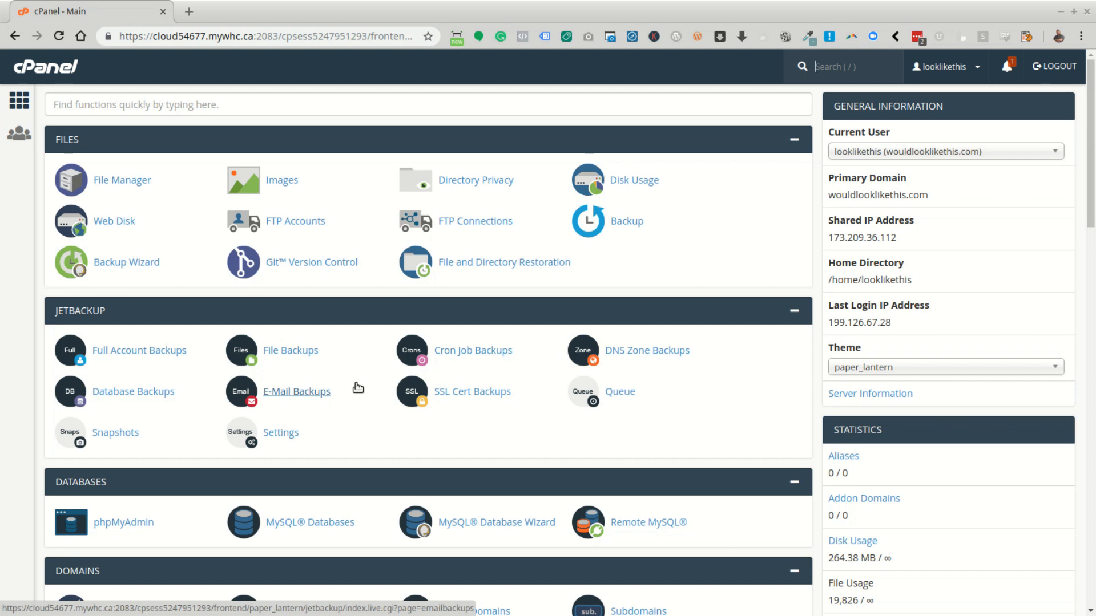
pyautogui.scroll(-3, 360, 374)
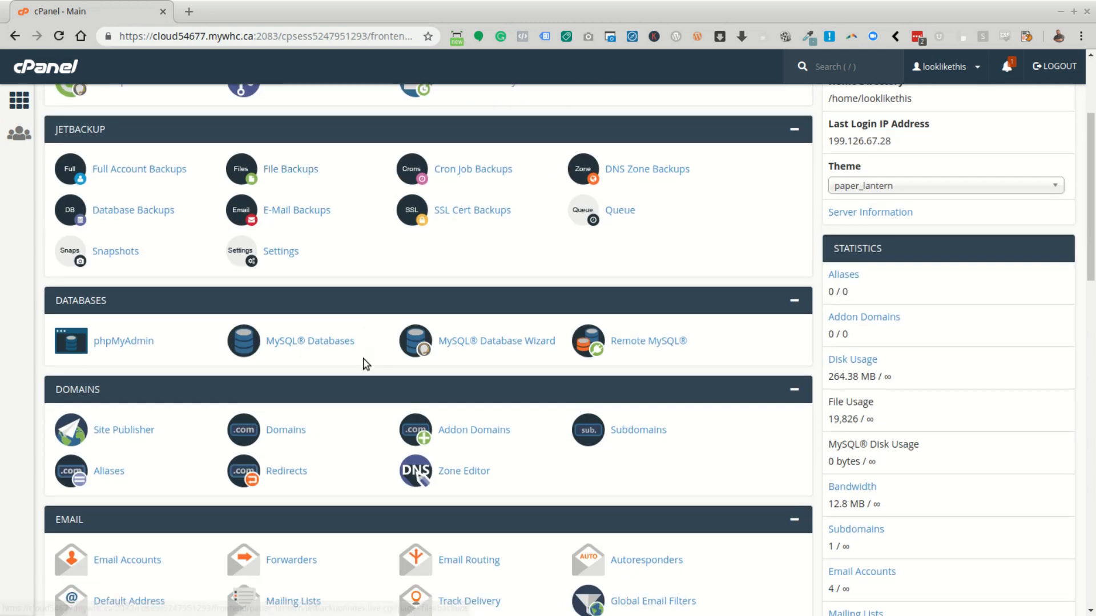
pyautogui.scroll(-2, 350, 293)
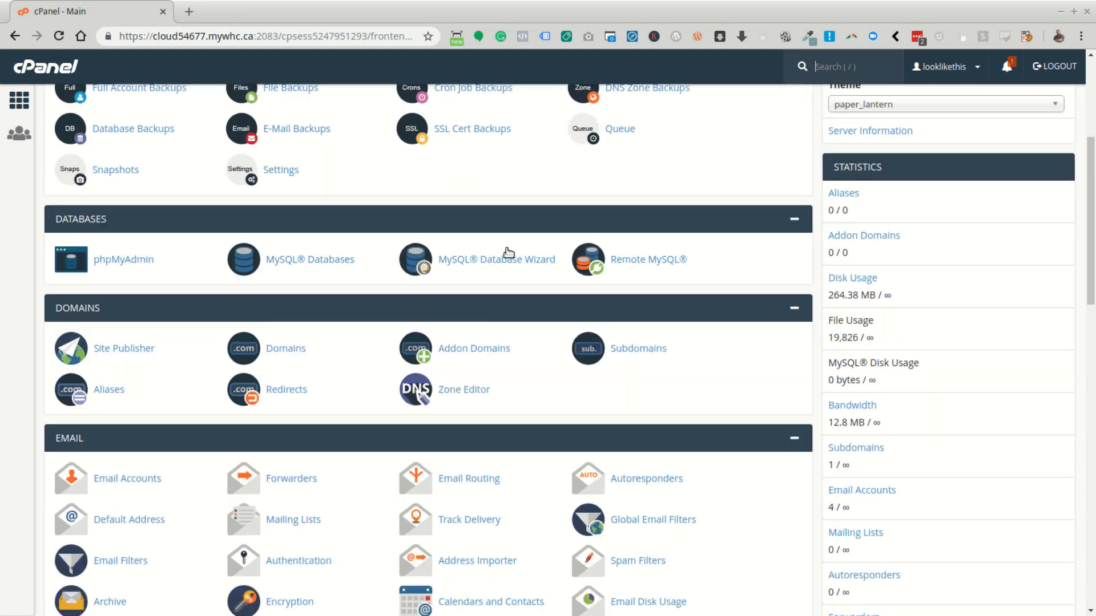
pyautogui.scroll(-2, 178, 144)
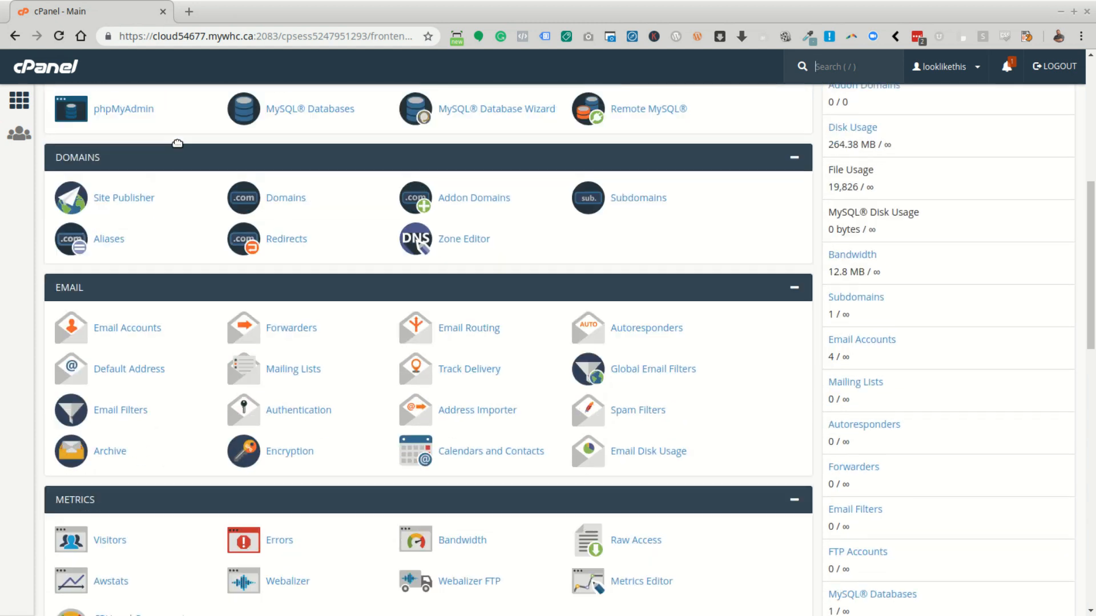
pyautogui.scroll(-3, 588, 266)
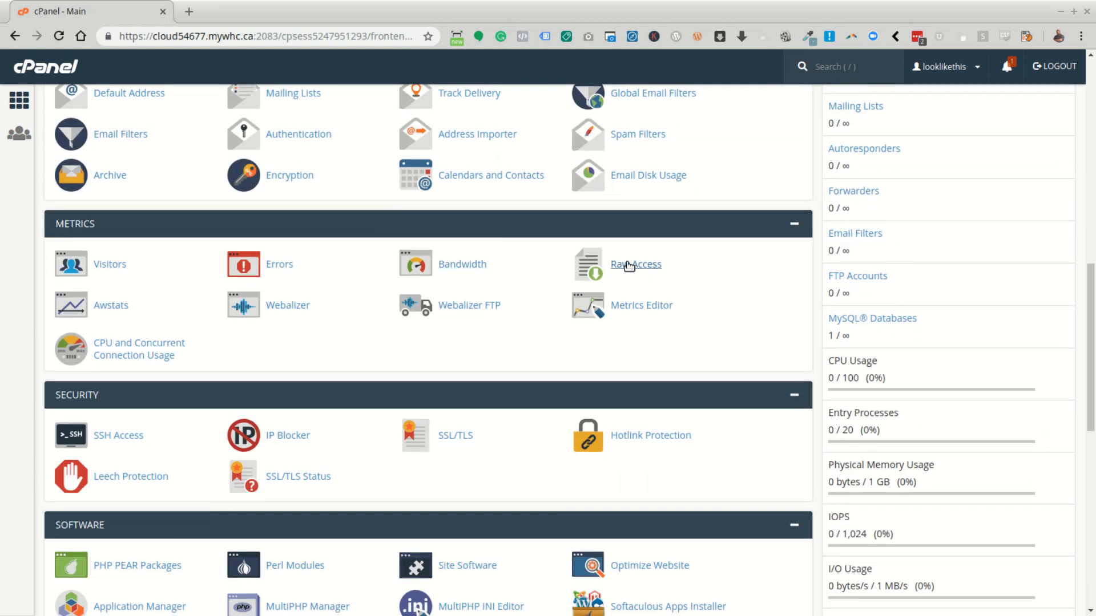
# - Check SSL/TLS Status to confirm every domain has a validated AutoSSL certificate
pyautogui.click(323, 484)
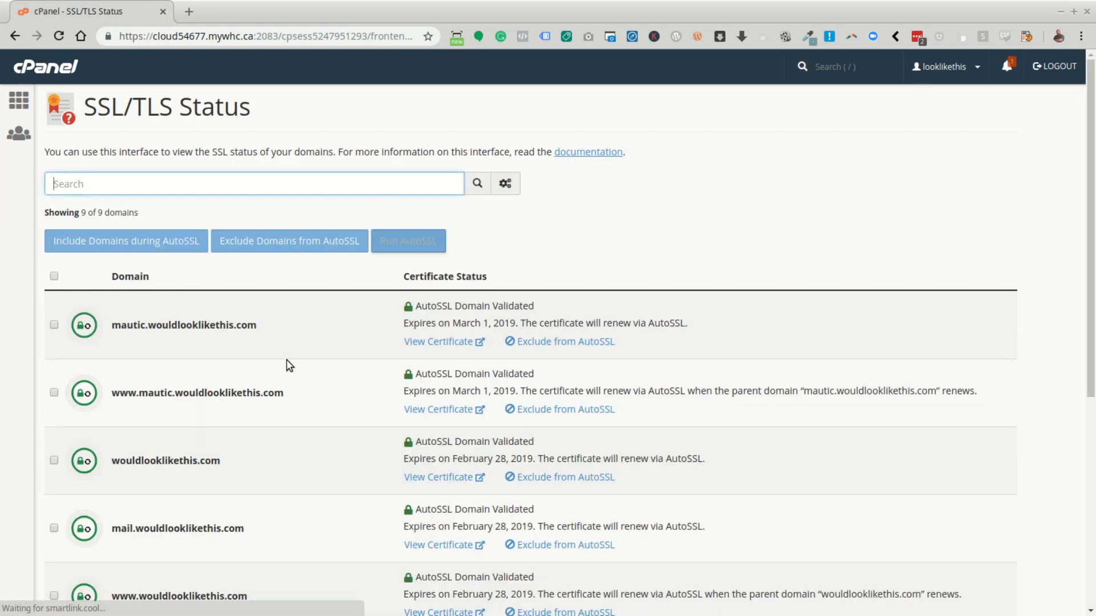
pyautogui.scroll(-2, 99, 324)
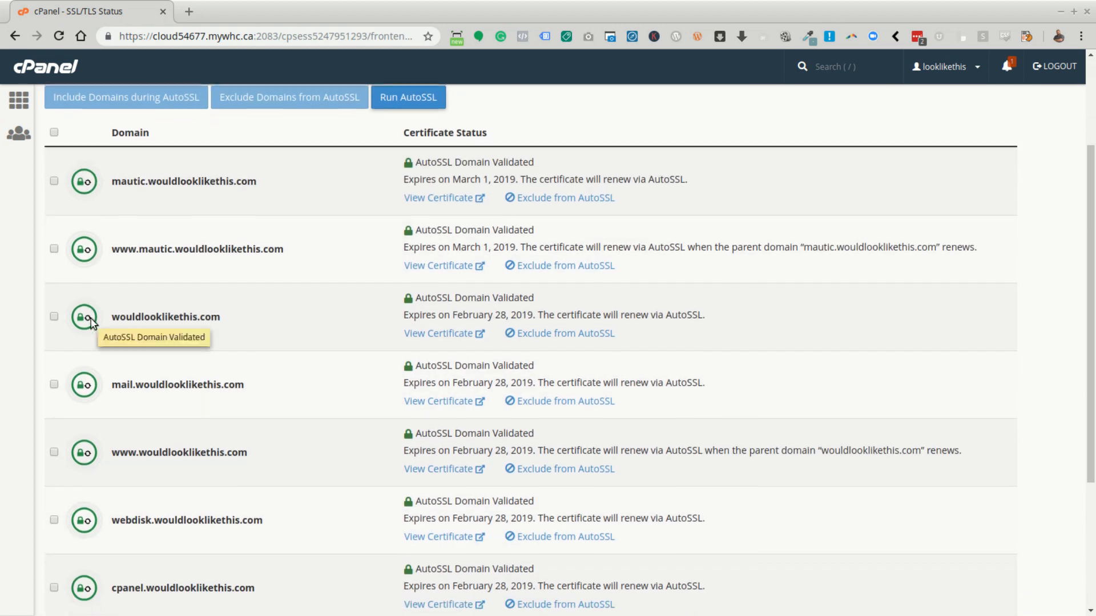
pyautogui.scroll(-3, 331, 282)
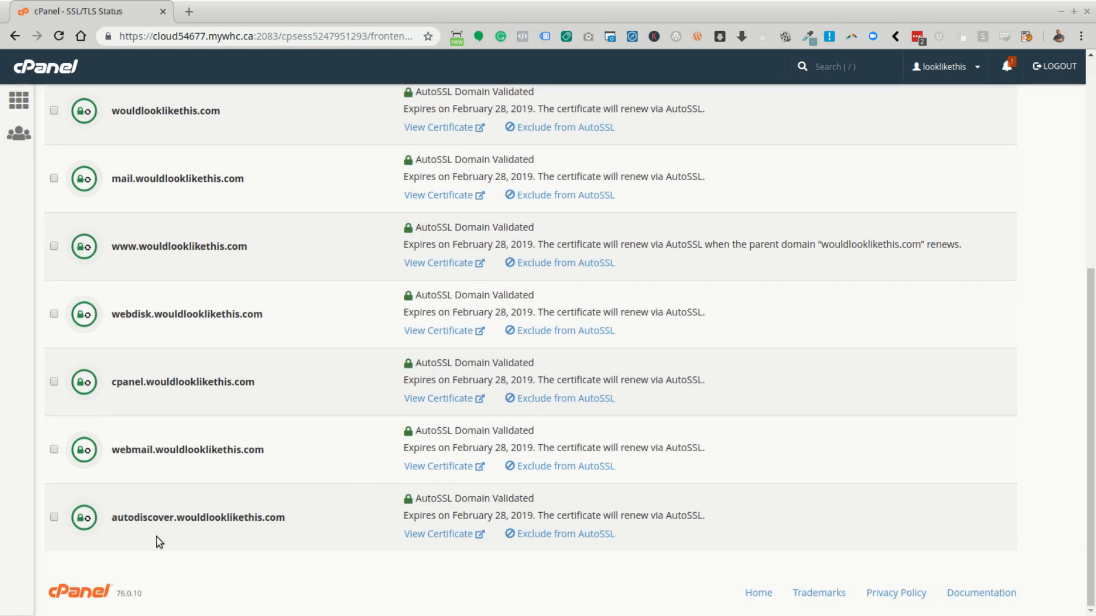
pyautogui.scroll(4, 141, 445)
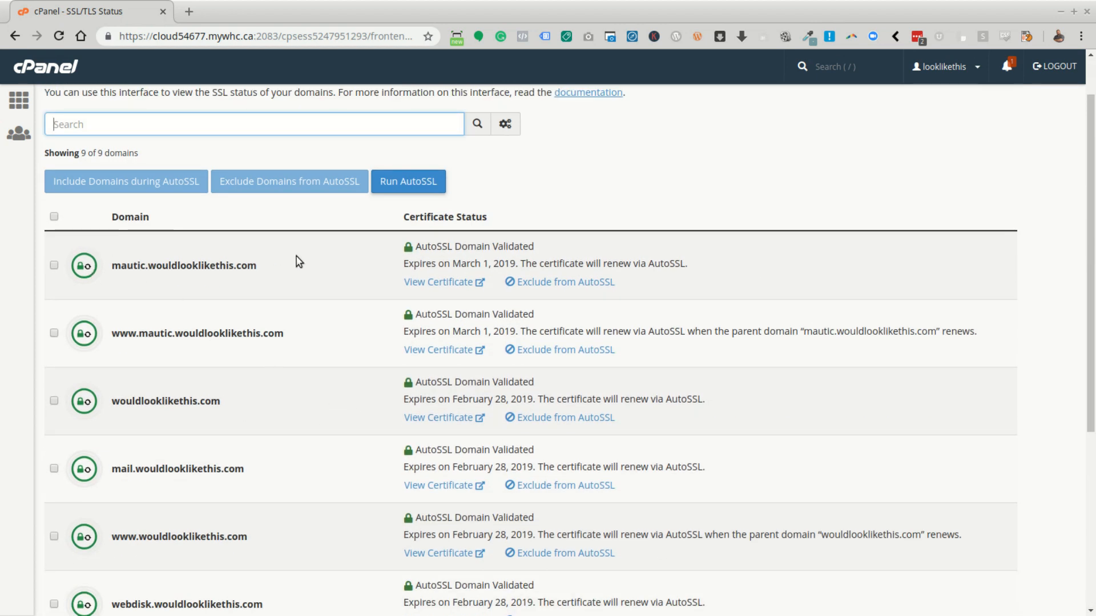
# - Return to the cPanel dashboard and scroll down to the Softaculous Apps Installer section
pyautogui.click(19, 101)
pyautogui.scroll(-5, 661, 399)
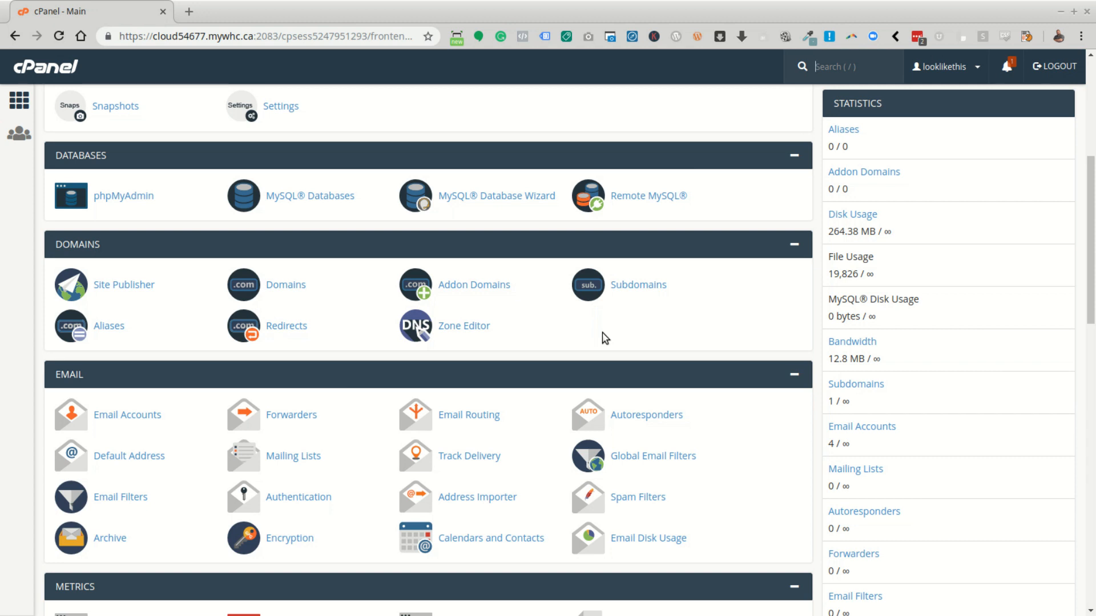
pyautogui.scroll(-3, 436, 385)
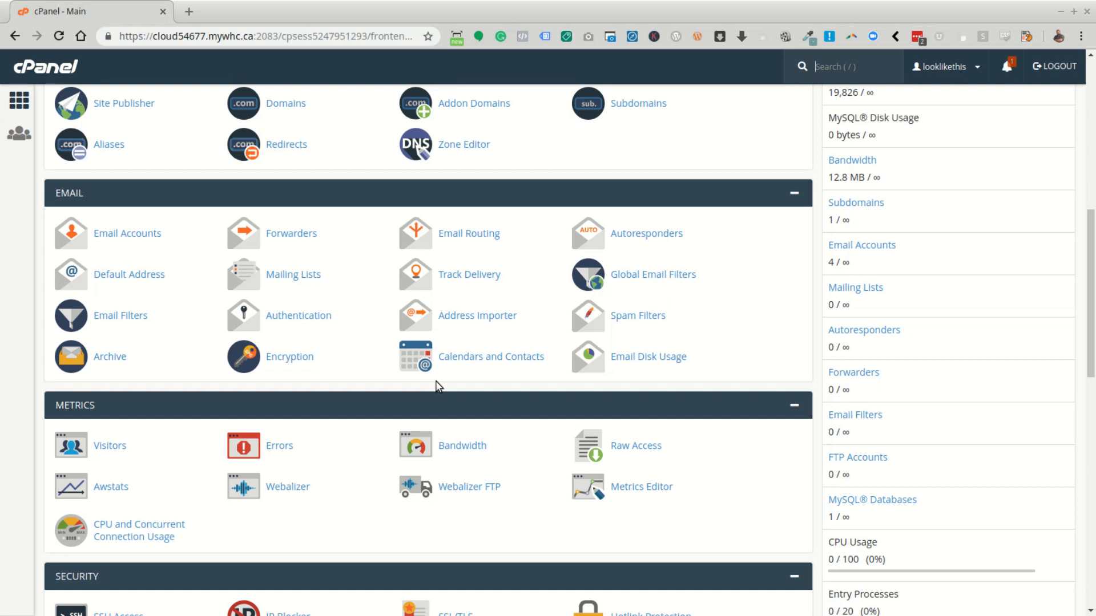
pyautogui.scroll(-3, 502, 470)
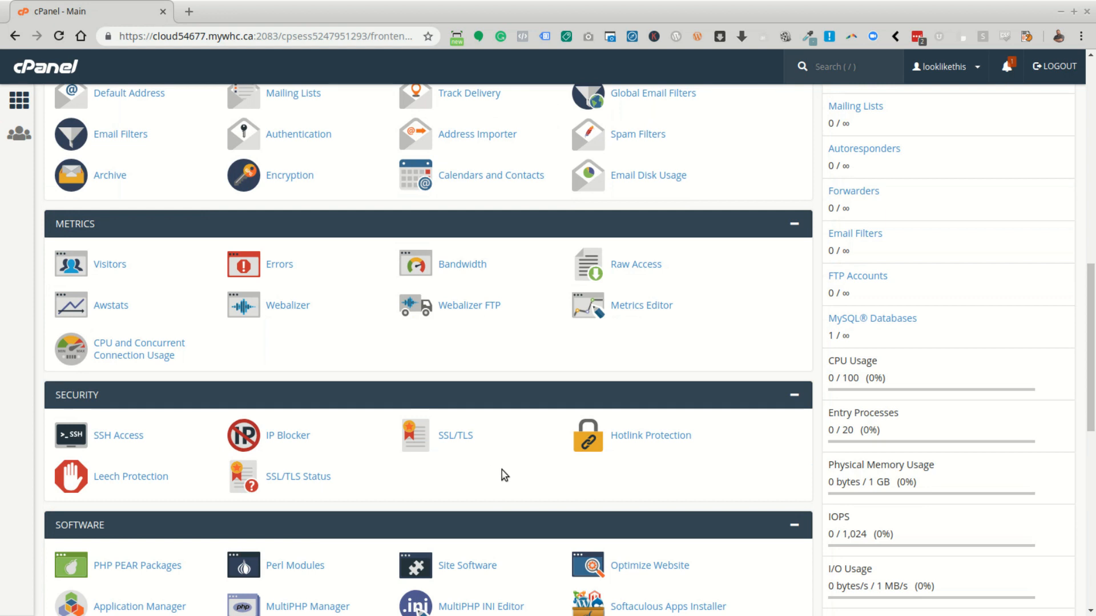
pyautogui.scroll(-5, 503, 474)
pyautogui.scroll(6, 503, 474)
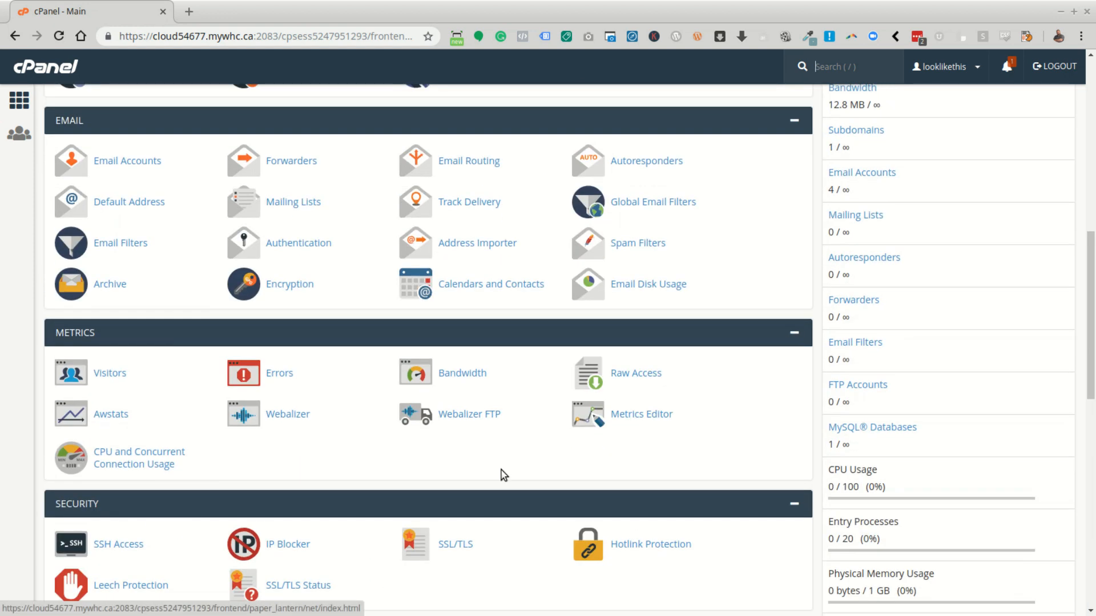
pyautogui.scroll(-7, 503, 474)
pyautogui.scroll(-4, 502, 474)
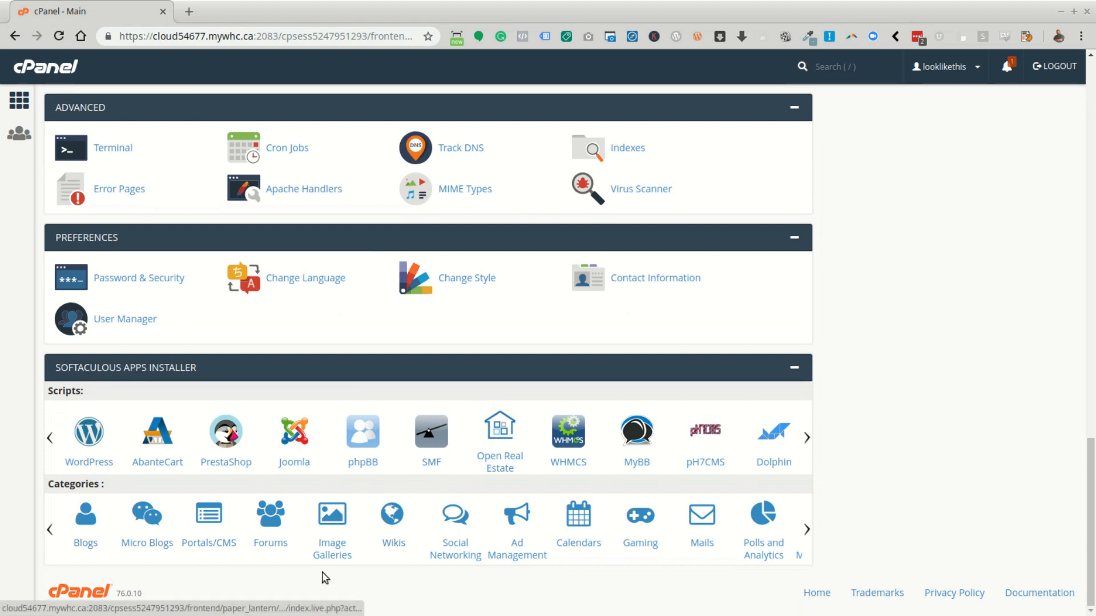
# - Search Softaculous for 'Mautic' and open the Mautic 2.14.2 overview page
pyautogui.click(89, 433)
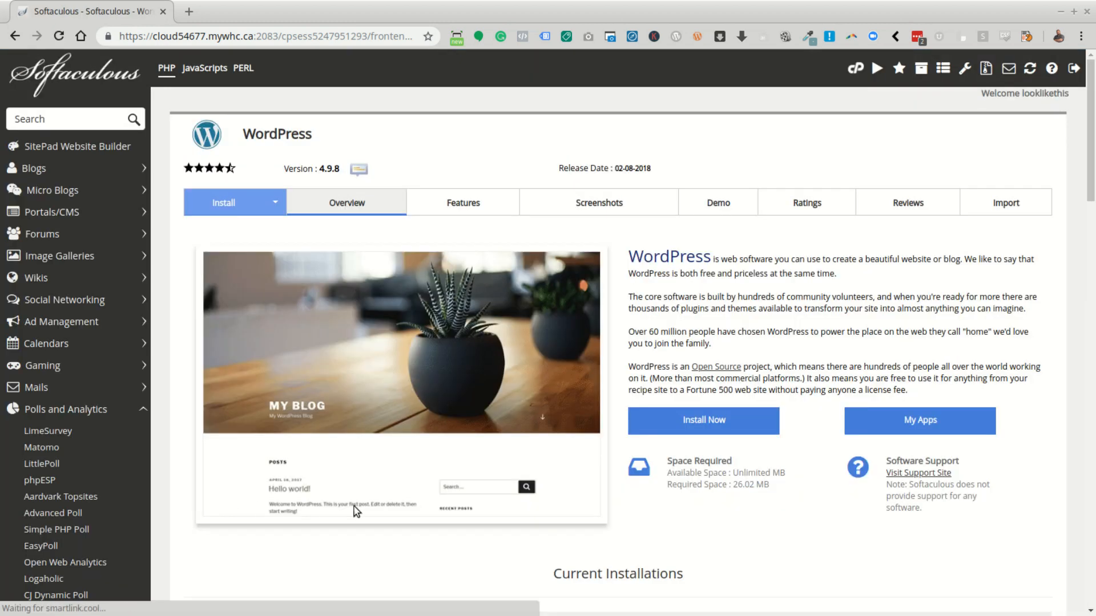
pyautogui.click(69, 117)
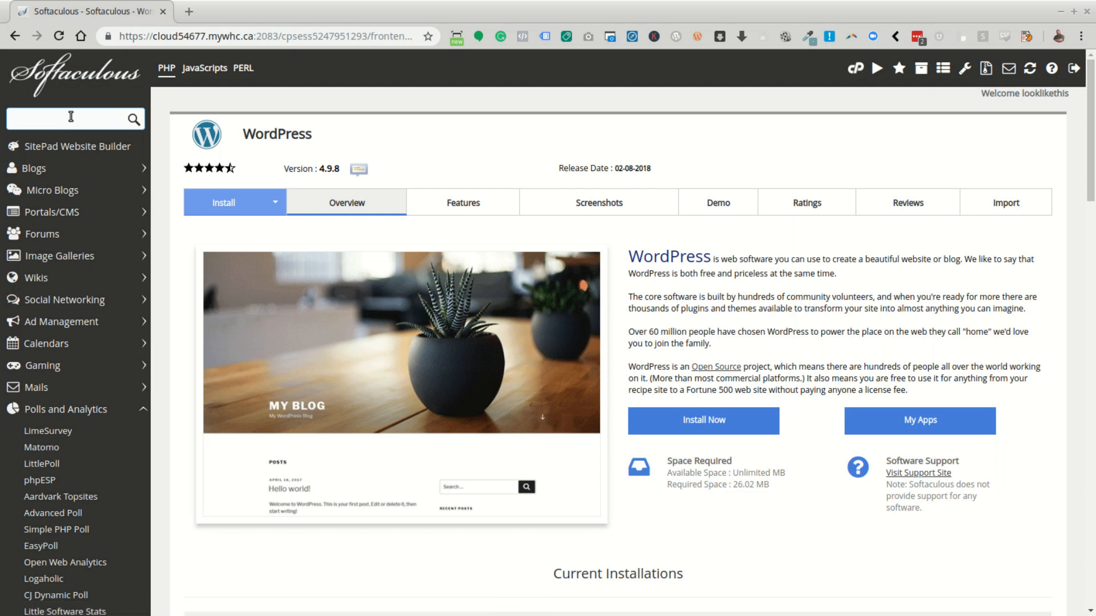
pyautogui.write('Mautic')
pyautogui.press('Return')
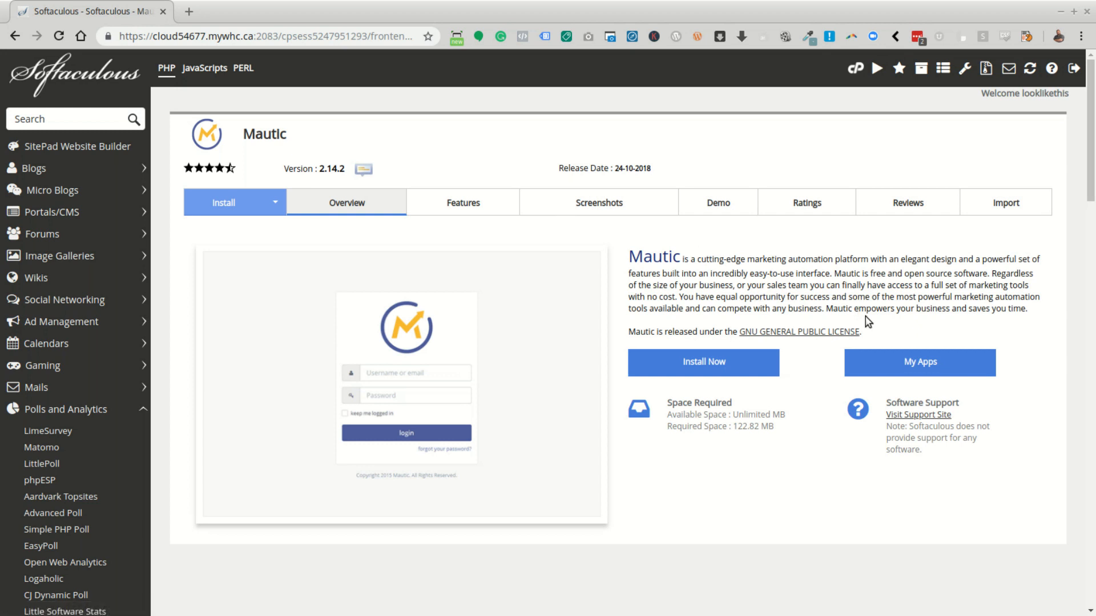
pyautogui.scroll(-1, 890, 291)
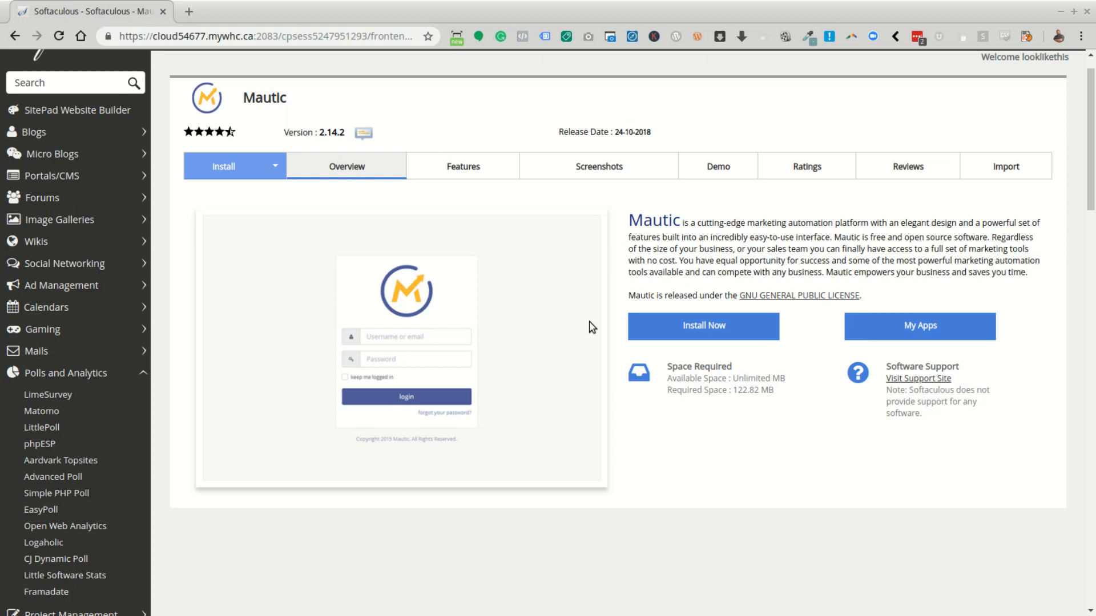
pyautogui.click(729, 327)
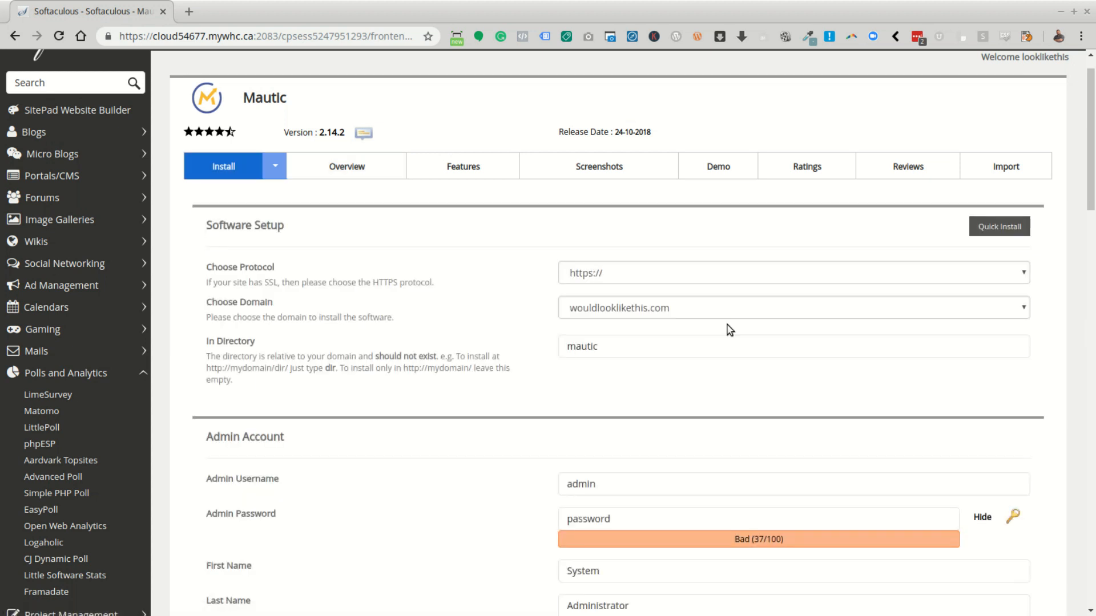
pyautogui.click(631, 305)
pyautogui.click(620, 339)
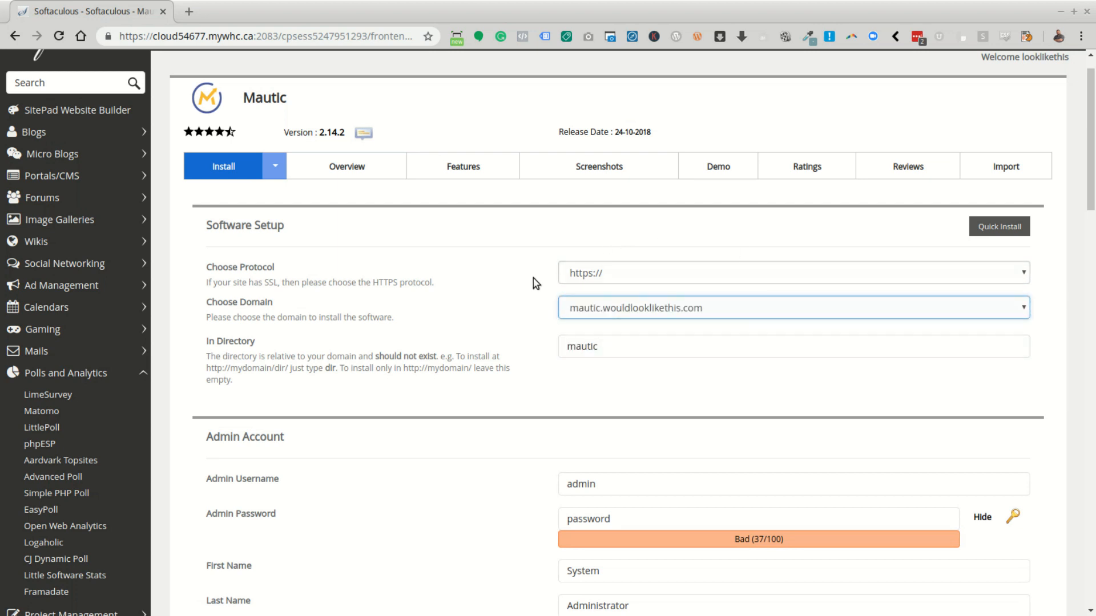
pyautogui.moveTo(630, 348); pyautogui.dragTo(485, 340)
pyautogui.press('BackSpace')
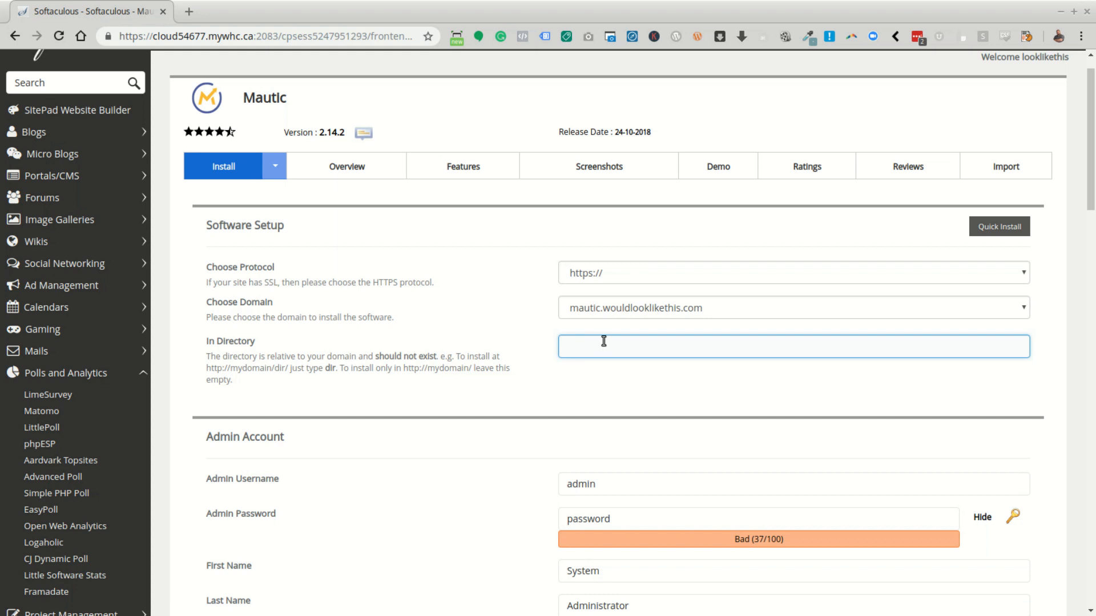
# - Replace the default admin username with the owner's e-mail from a saved login
pyautogui.scroll(-5, 604, 341)
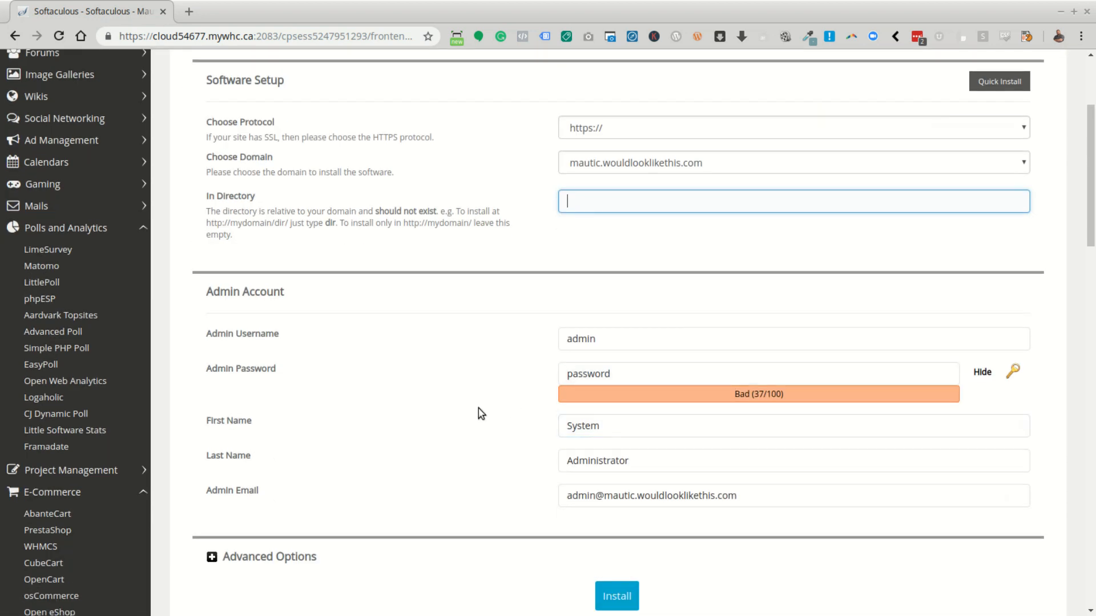
pyautogui.click(599, 339)
pyautogui.moveTo(596, 340); pyautogui.dragTo(560, 339)
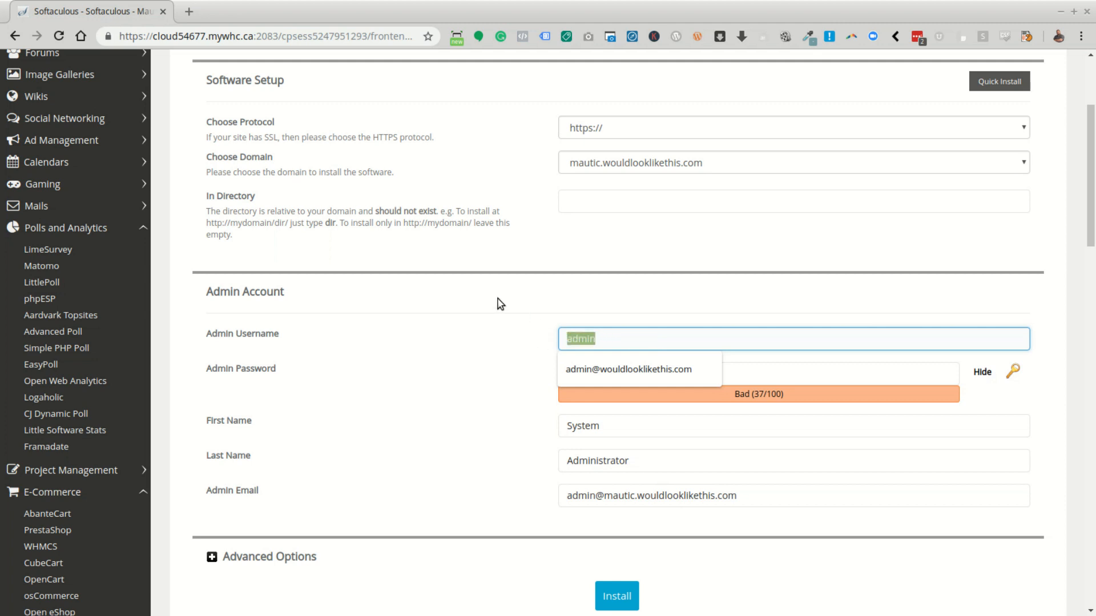
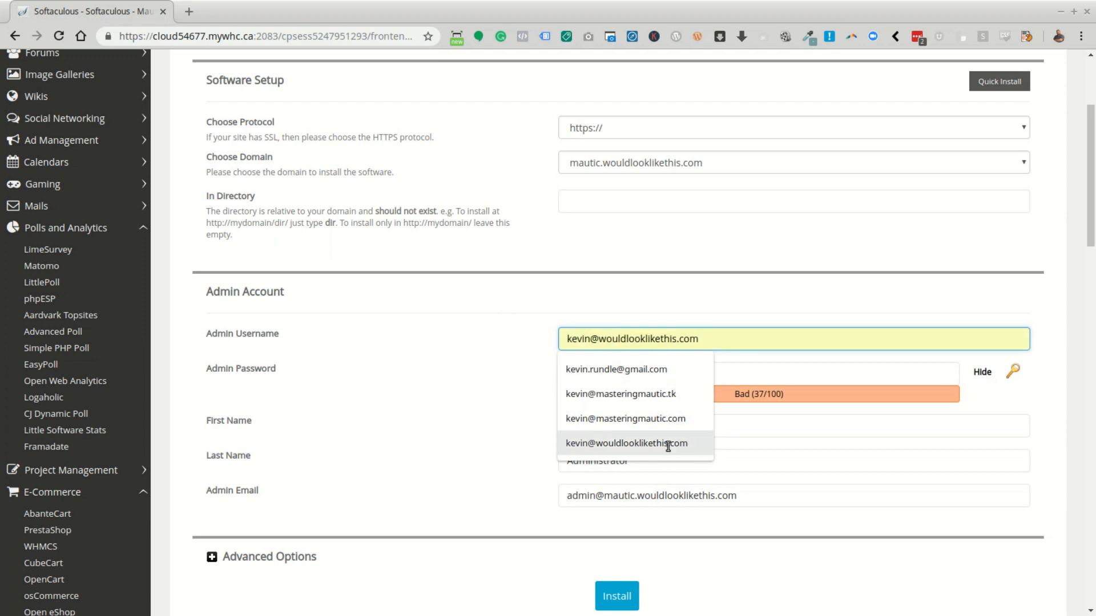
pyautogui.click(672, 444)
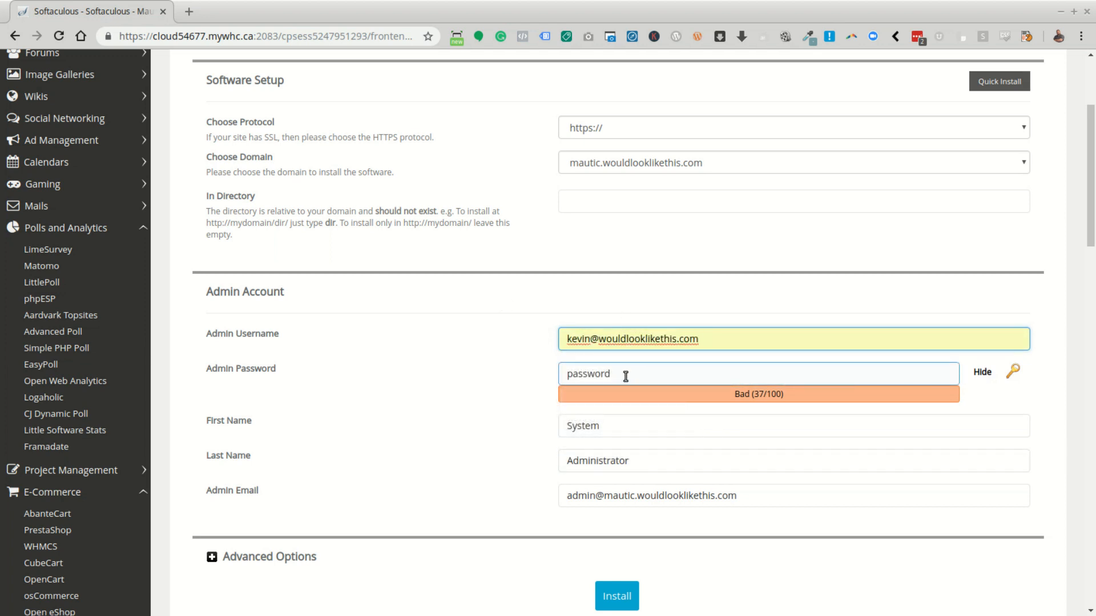
# - Generate a 22-character password on passwordsgenerator.net in a new tab and select it
pyautogui.click(189, 11)
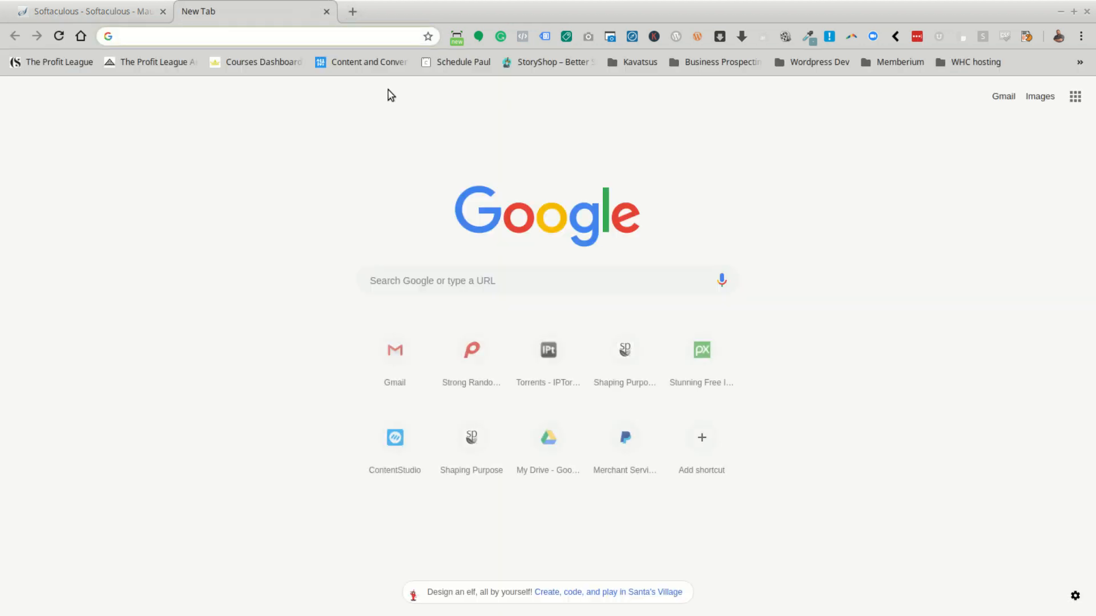
pyautogui.click(460, 342)
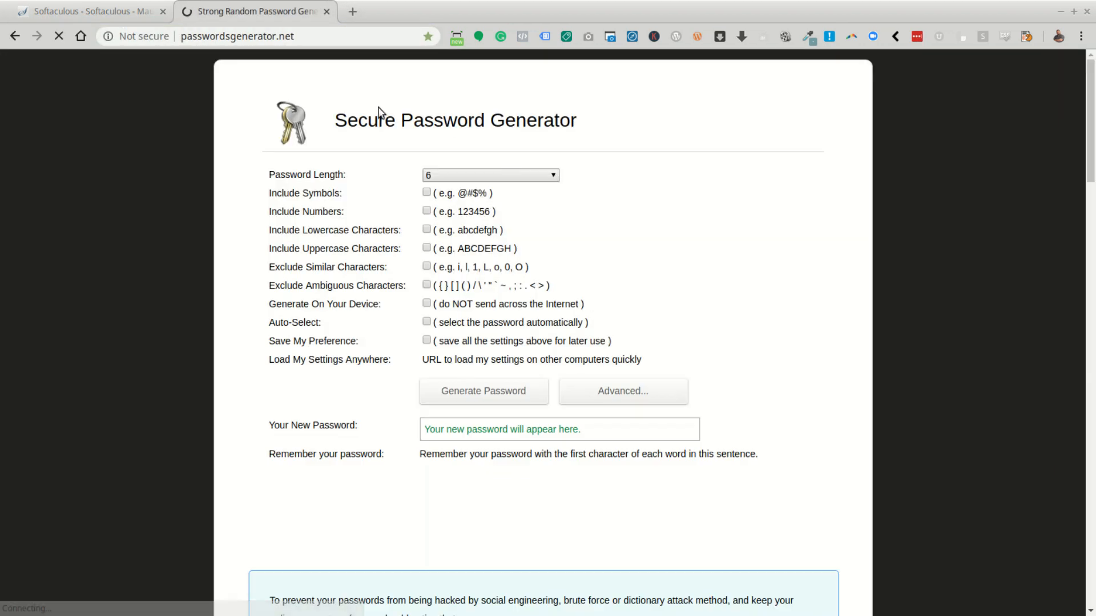
pyautogui.click(474, 176)
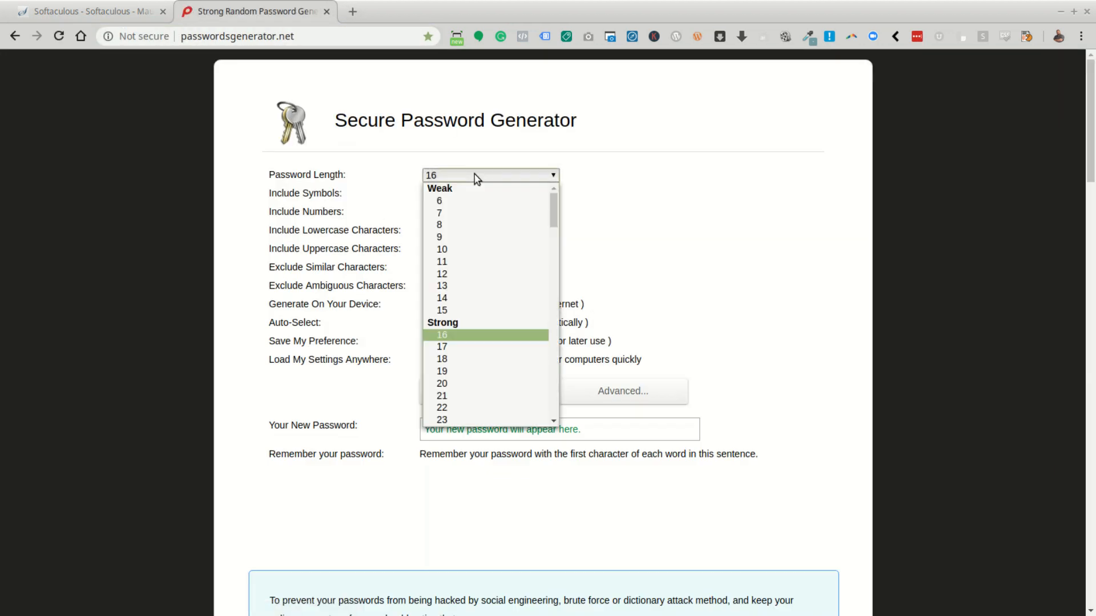
pyautogui.click(486, 406)
pyautogui.click(490, 399)
pyautogui.click(492, 395)
pyautogui.click(492, 395)
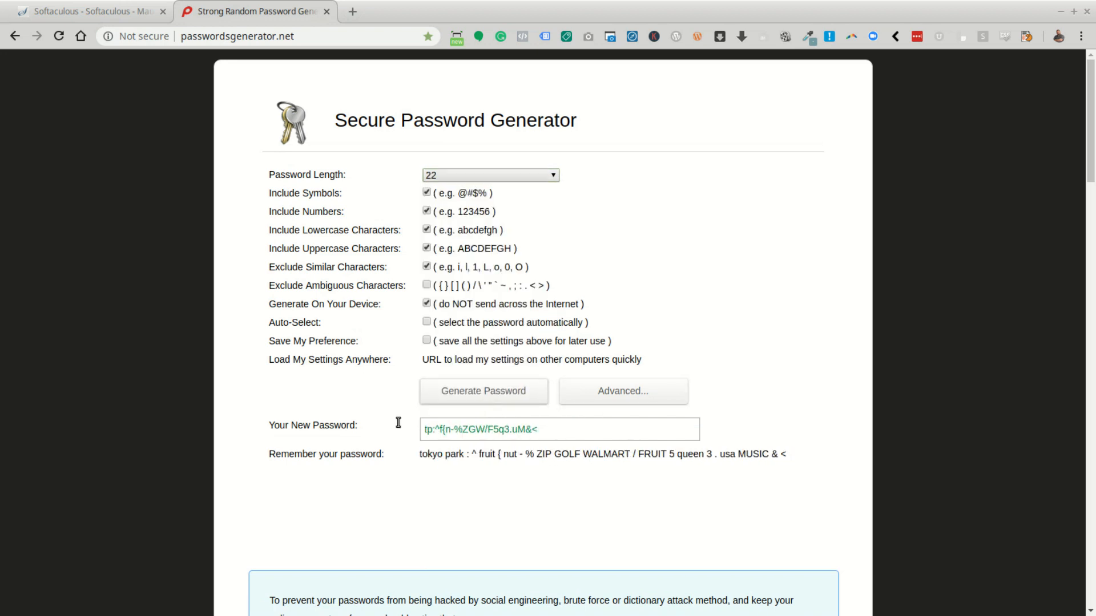
pyautogui.click(552, 434)
# - Back in the install form, replace the default first and last name with the owner's own name
pyautogui.hotkey('ctrl', 'Tab')
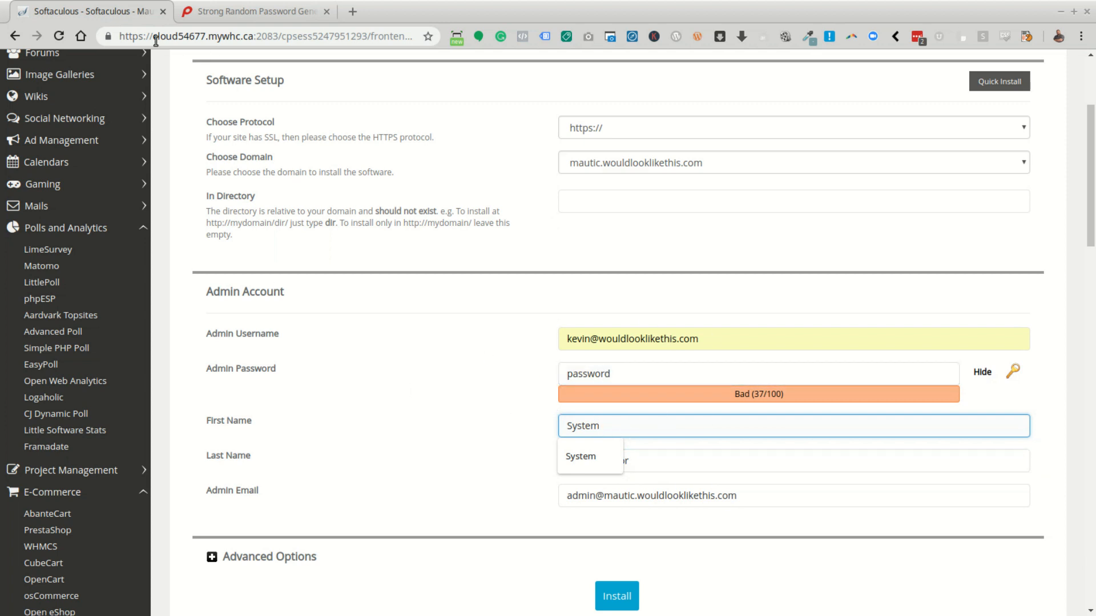
pyautogui.doubleClick(605, 425)
pyautogui.press('BackSpace')
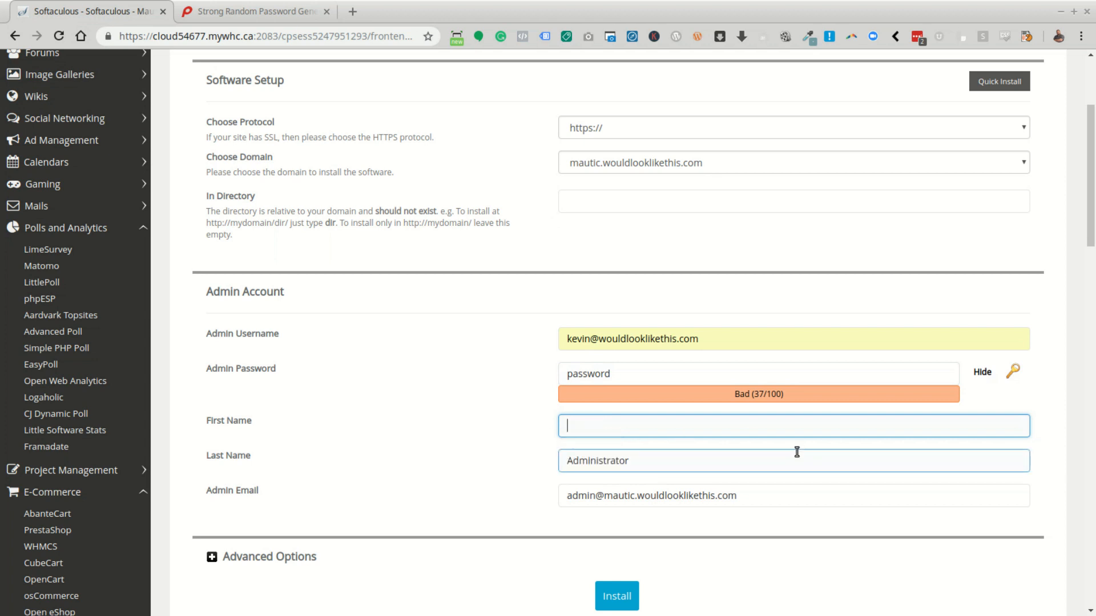
pyautogui.press('Tab')
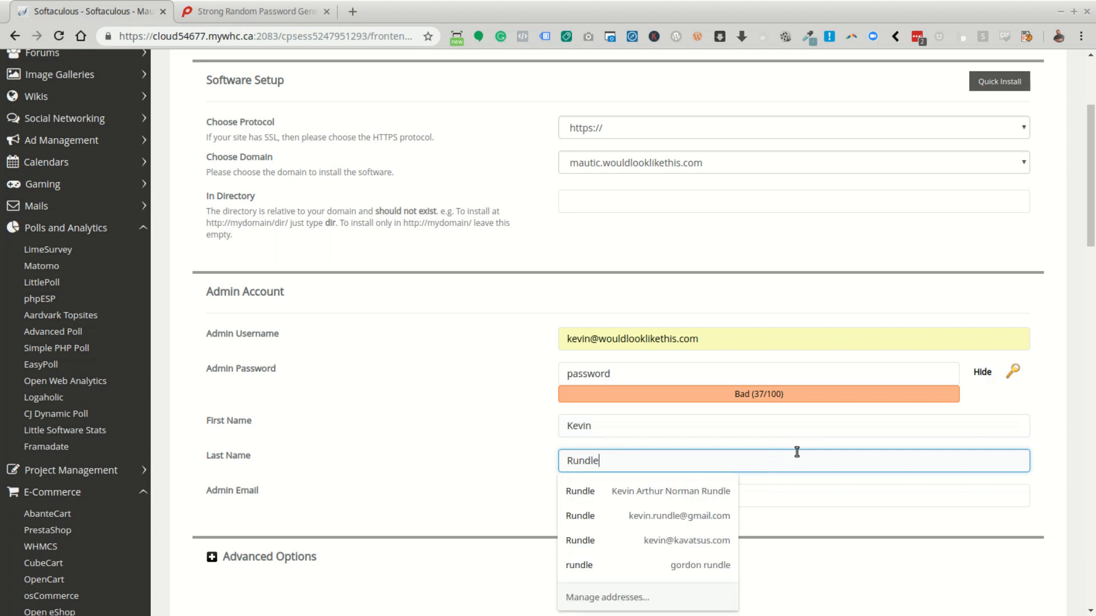
pyautogui.press('Tab')
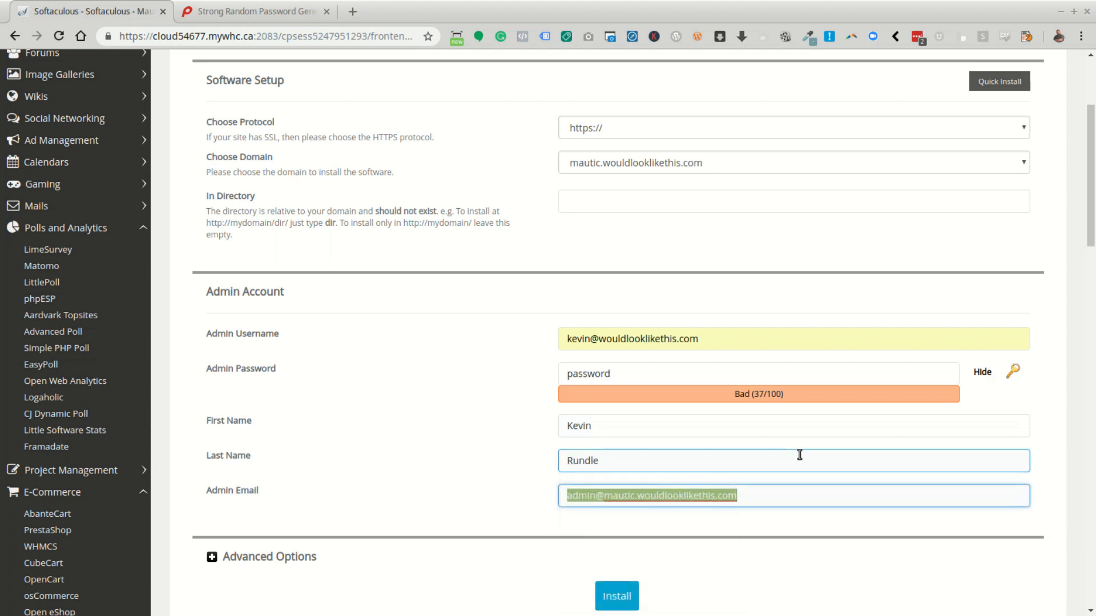
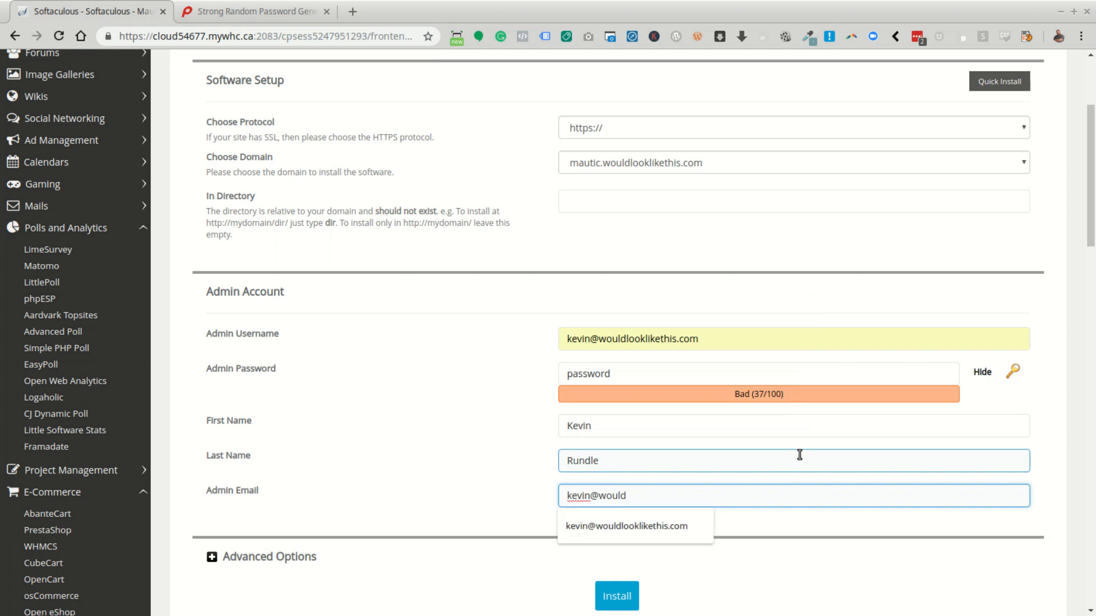
# - Fill in the owner's admin e-mail address, accepting the autofill suggestion
pyautogui.press('Down')
pyautogui.press('Return')
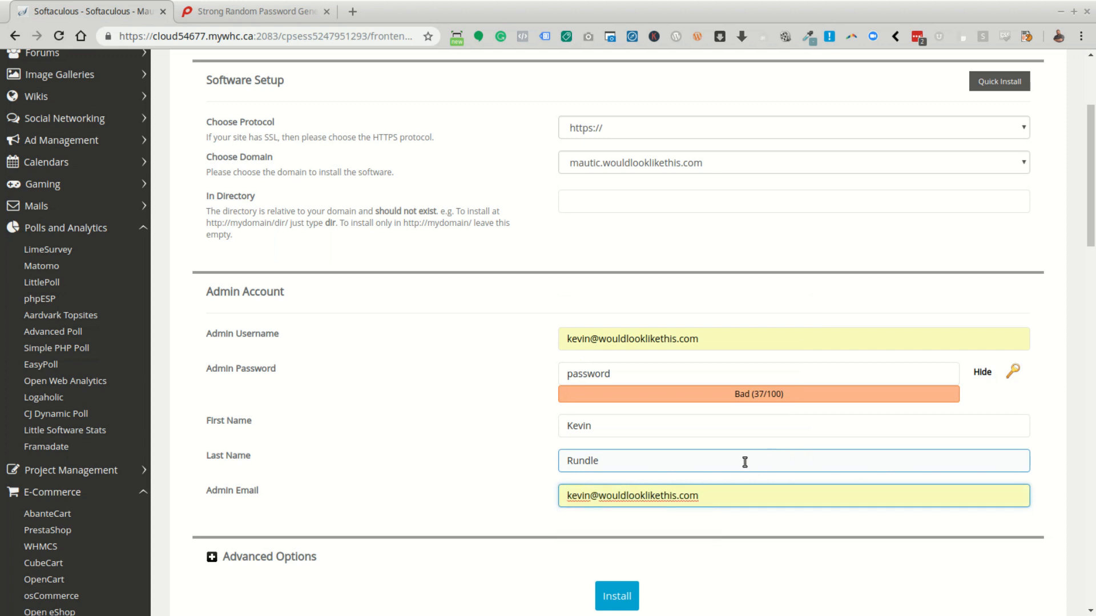
pyautogui.click(753, 495)
pyautogui.click(741, 469)
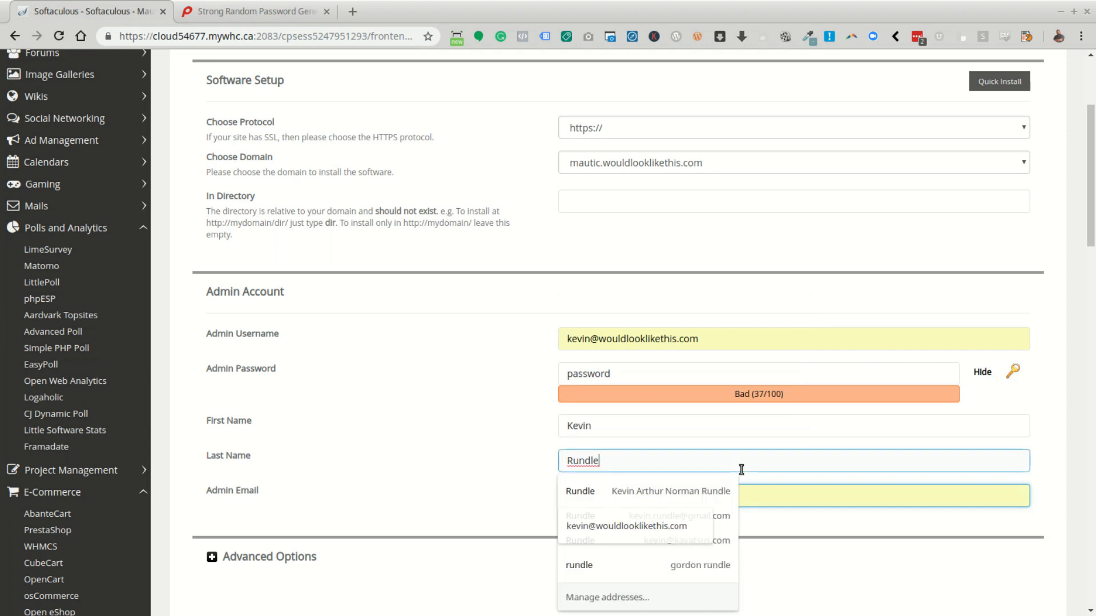
pyautogui.click(478, 479)
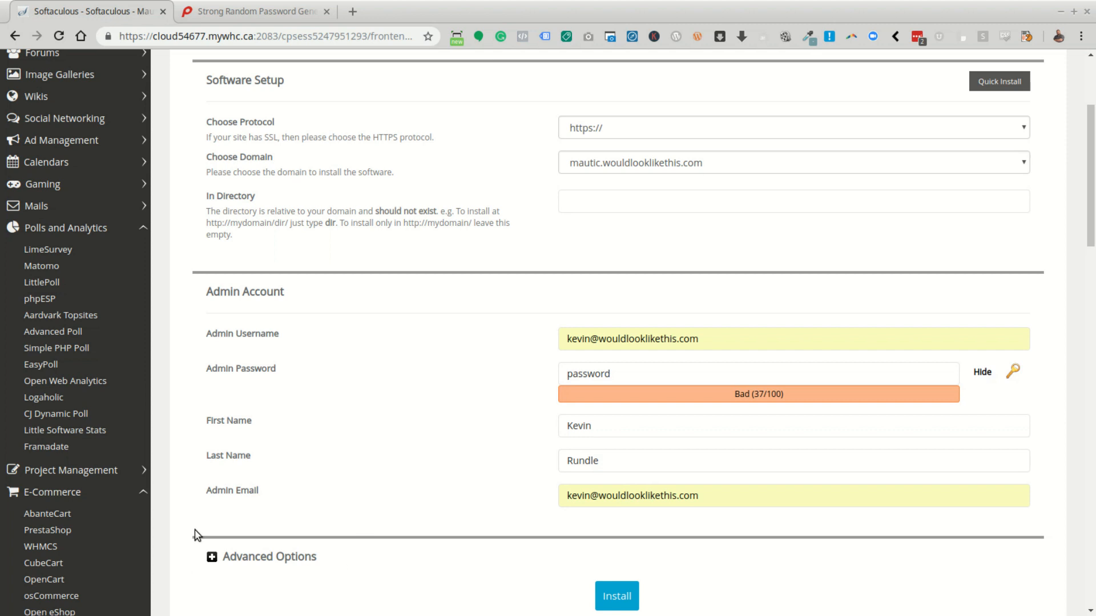
pyautogui.click(247, 498)
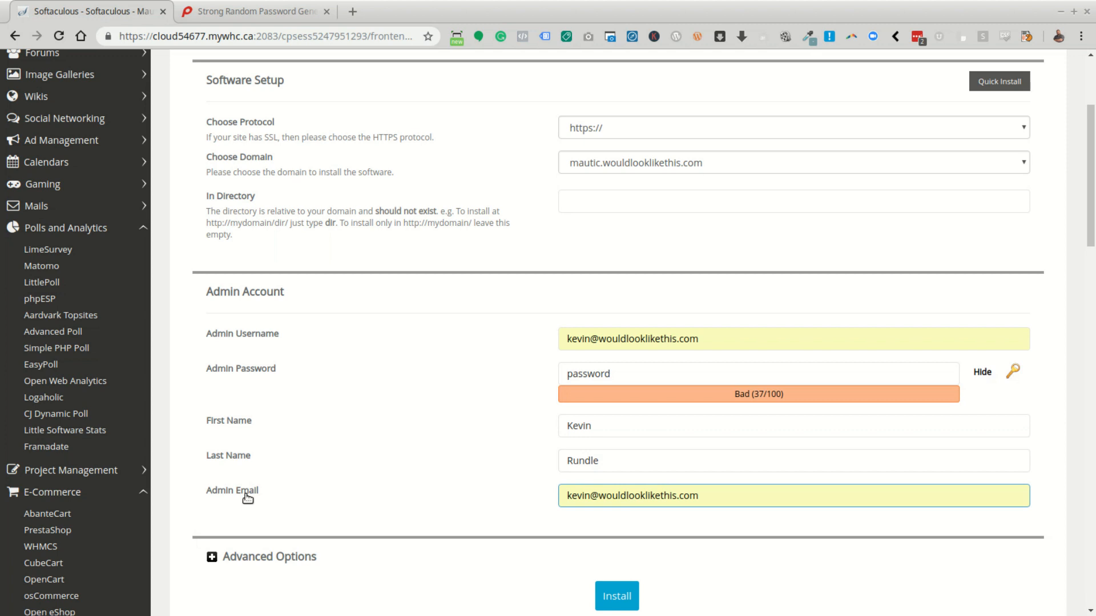
pyautogui.click(247, 500)
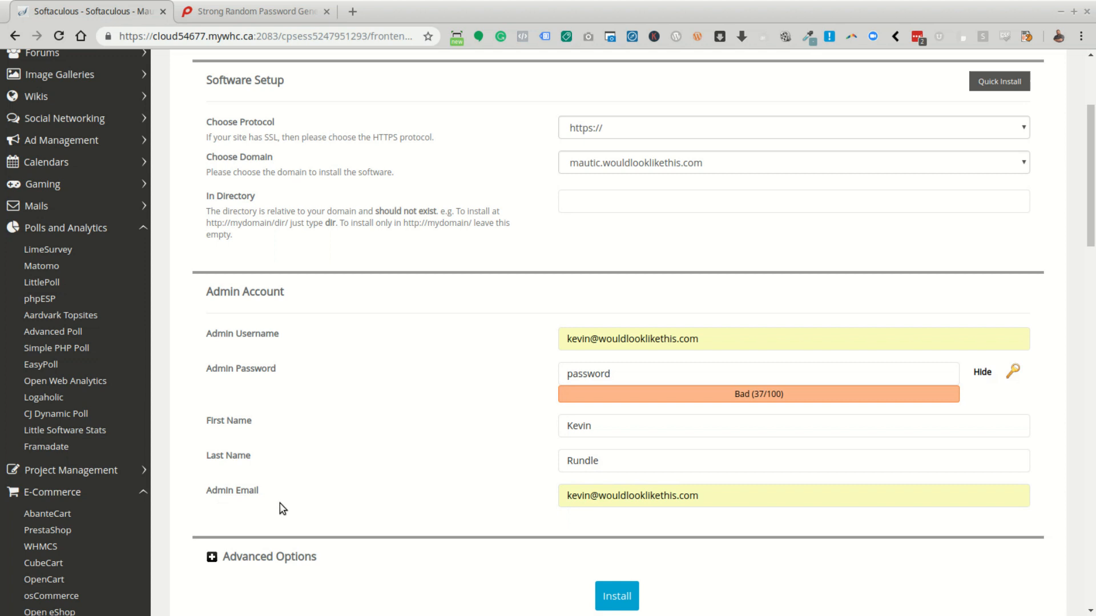
pyautogui.scroll(-3, 623, 590)
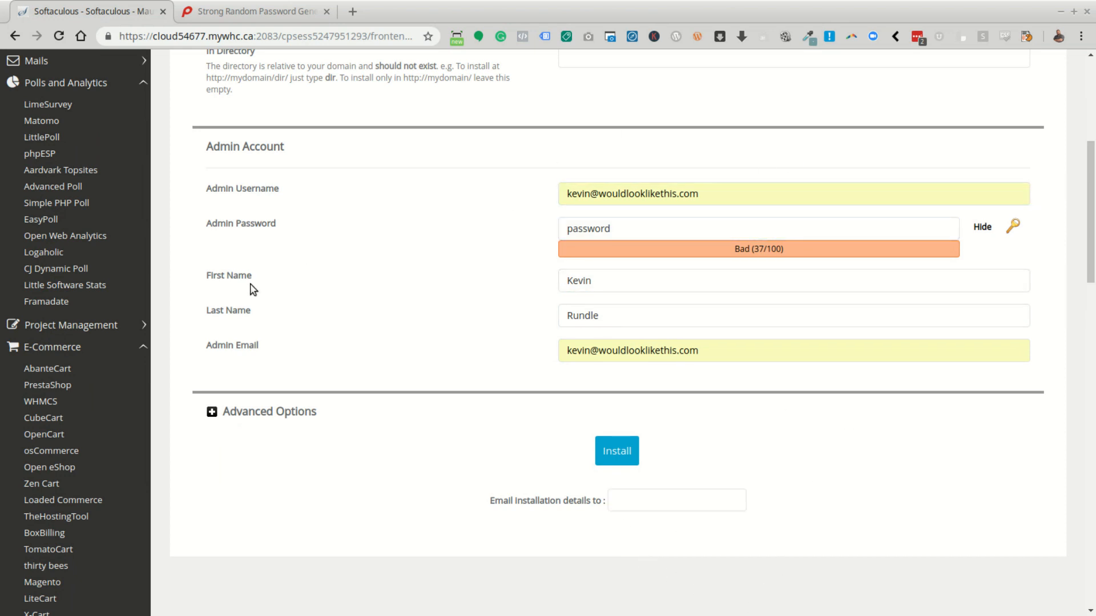
# - Paste the generated password as the admin password, install Mautic, and save the login
pyautogui.click(982, 227)
pyautogui.doubleClick(577, 228)
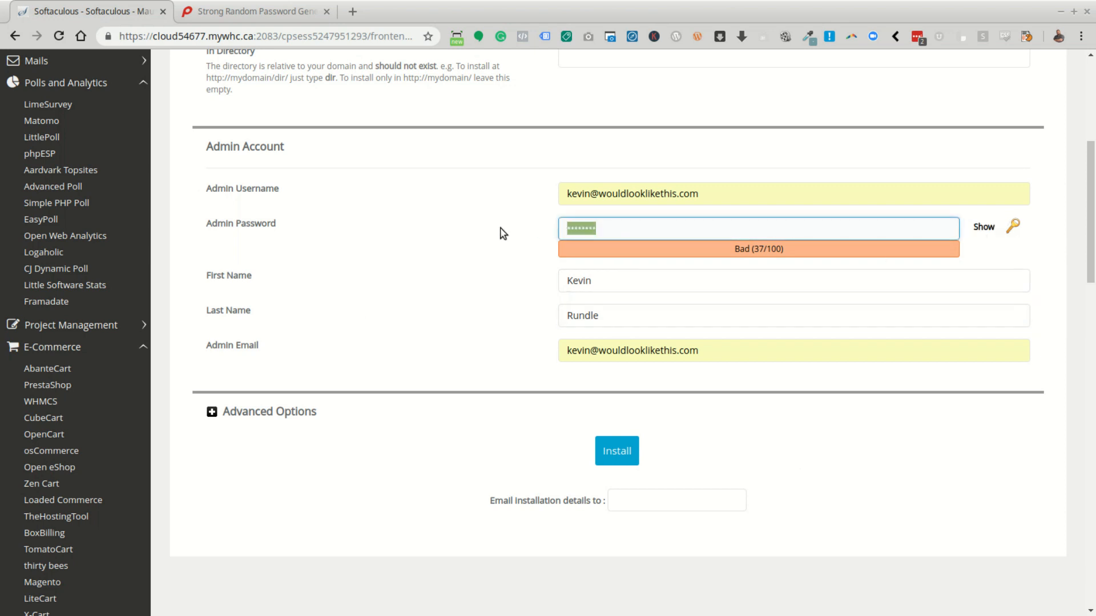
pyautogui.hotkey('ctrl', 'v')
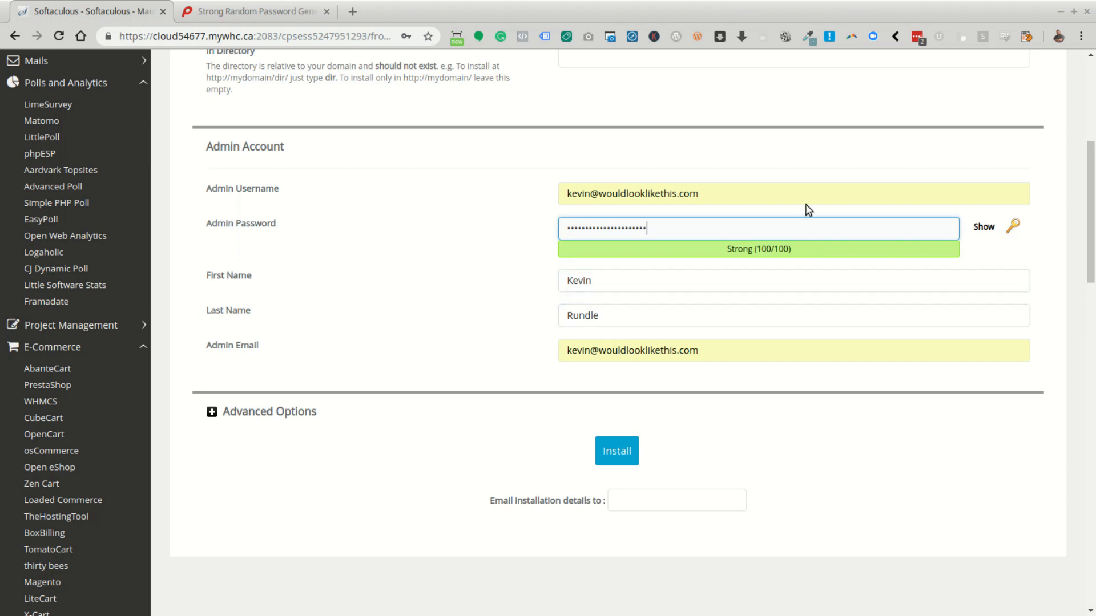
pyautogui.click(616, 456)
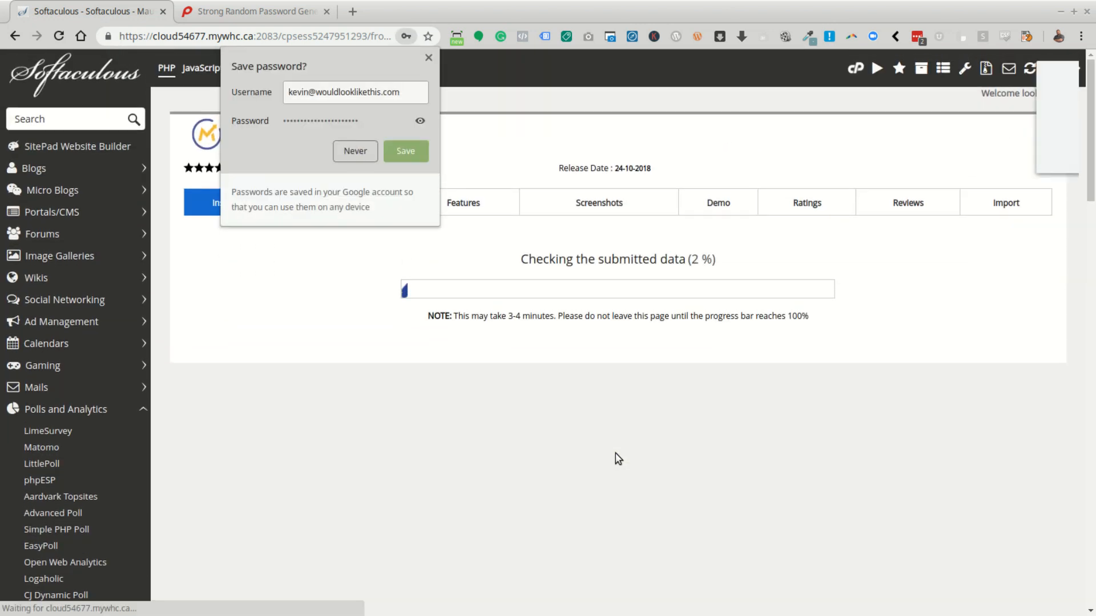
pyautogui.click(406, 151)
pyautogui.click(1028, 155)
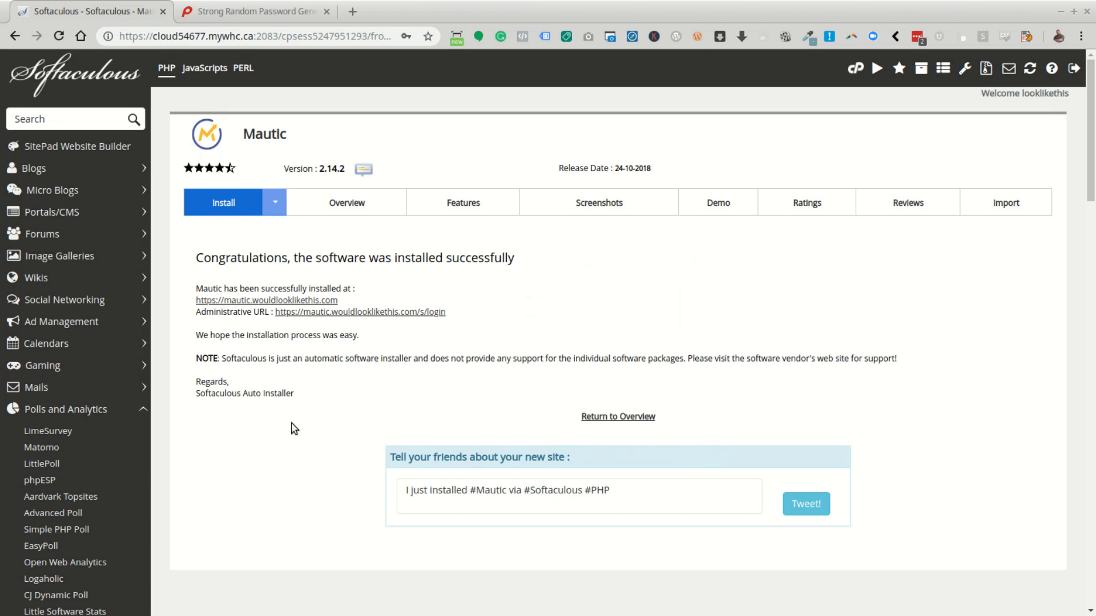
# - Open the new Mautic site, close the password generator tab, and reach the Mautic login page
pyautogui.click(319, 307)
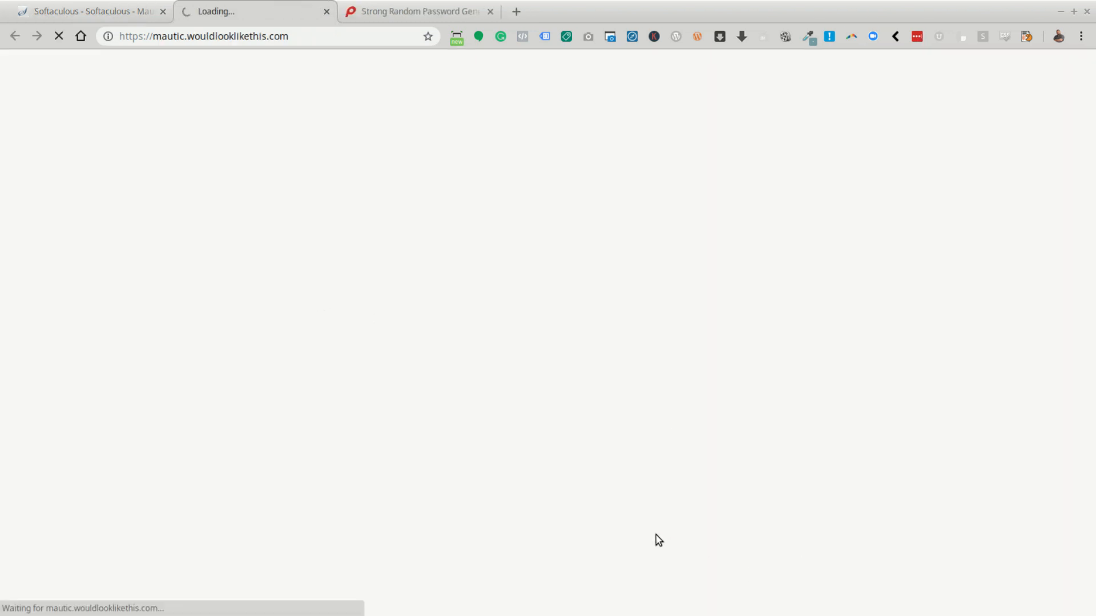
pyautogui.click(490, 11)
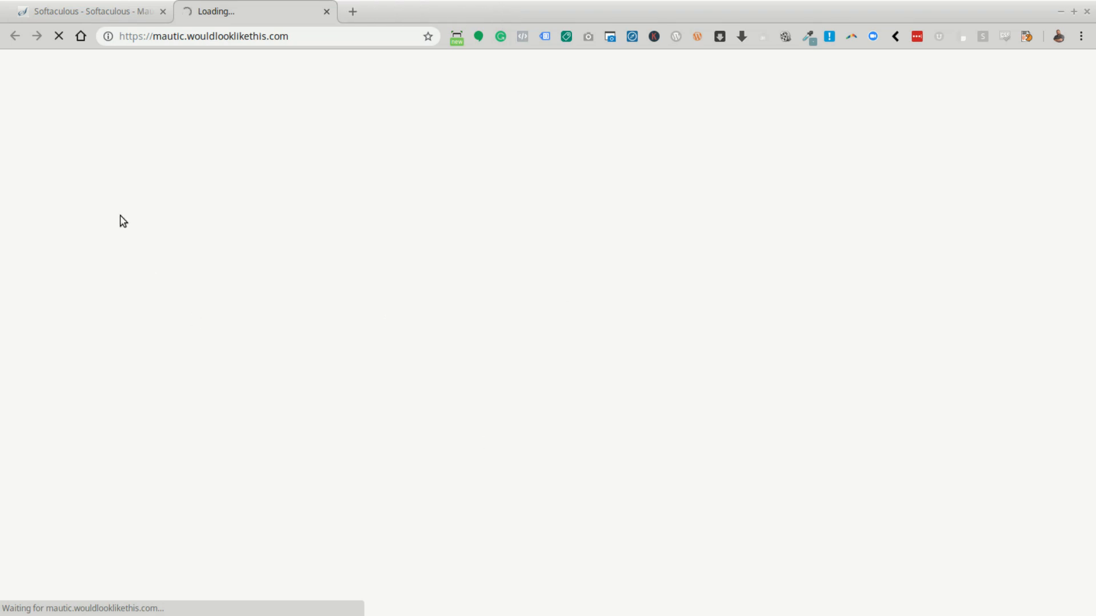
pyautogui.click(135, 12)
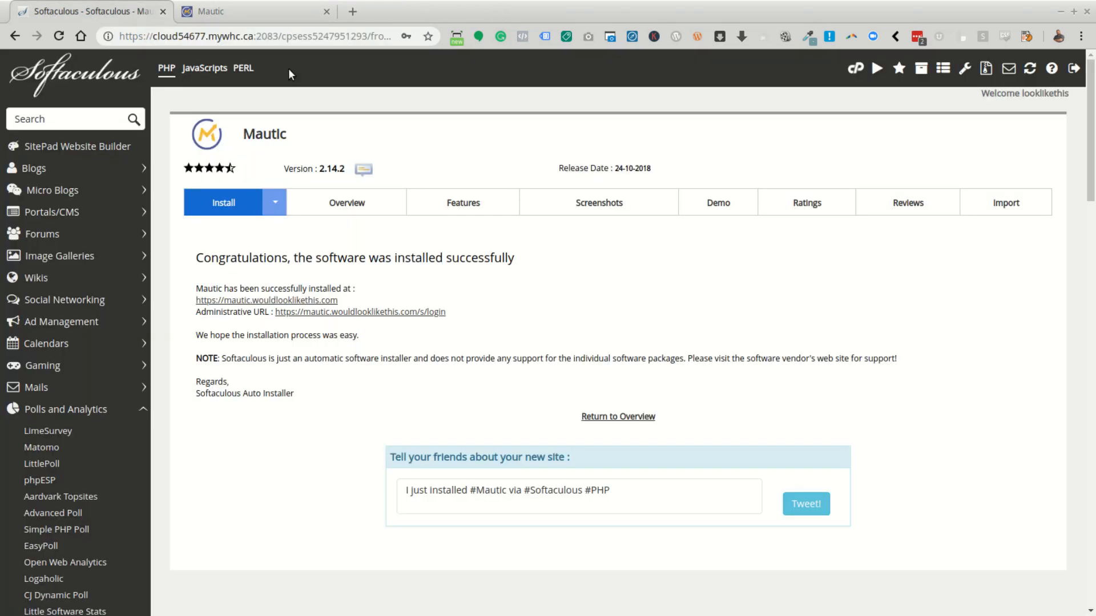
pyautogui.click(855, 67)
pyautogui.click(236, 9)
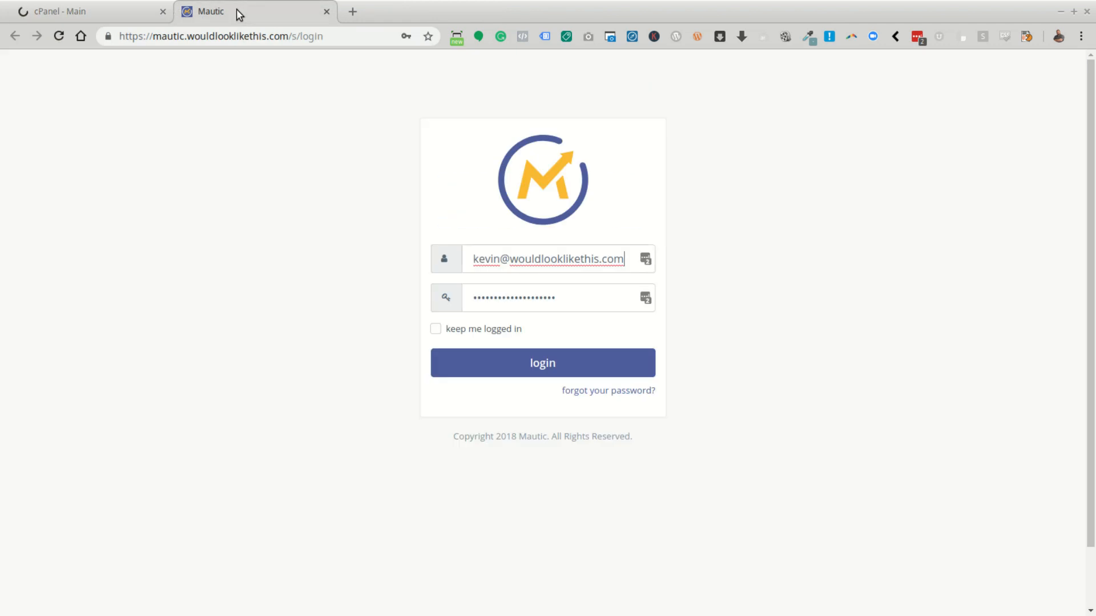
# - Log in to Mautic, pasting the correct password after the first attempt fails
pyautogui.click(545, 361)
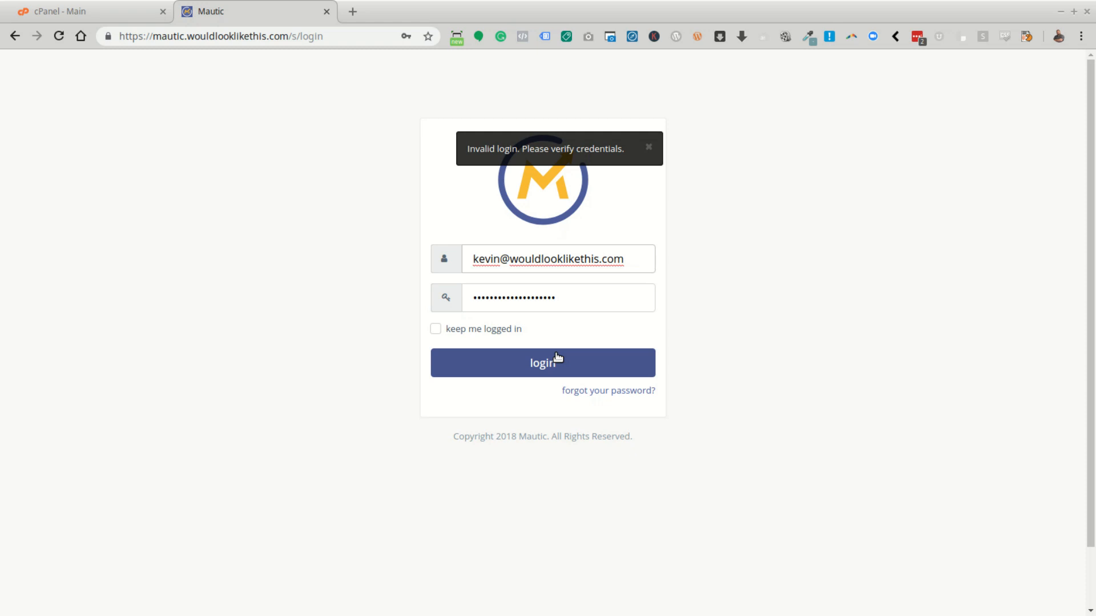
pyautogui.click(552, 371)
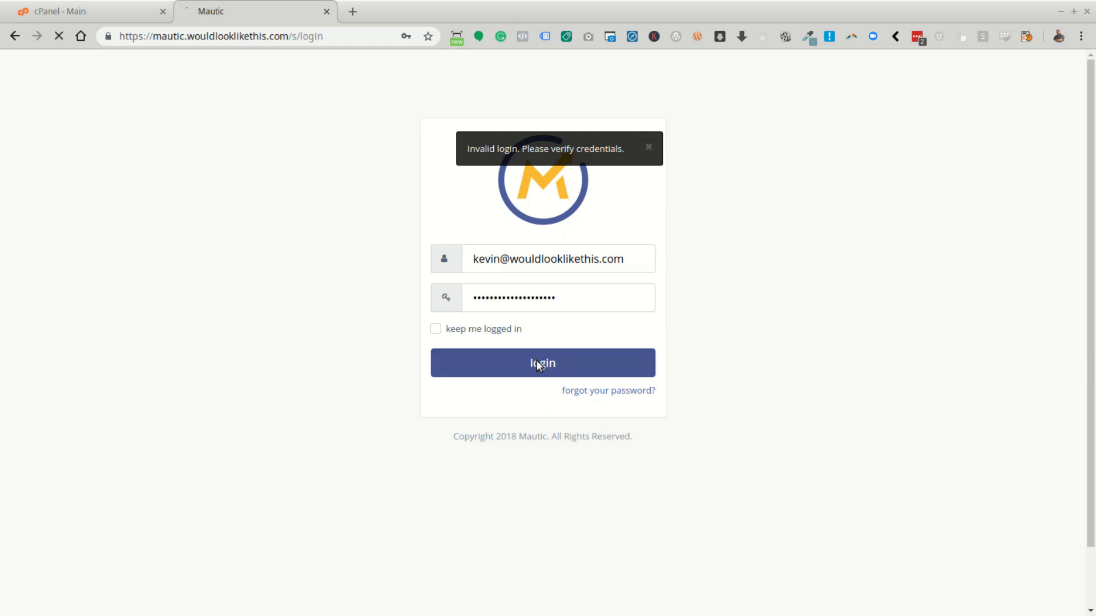
pyautogui.click(536, 297)
pyautogui.moveTo(536, 297); pyautogui.dragTo(376, 296)
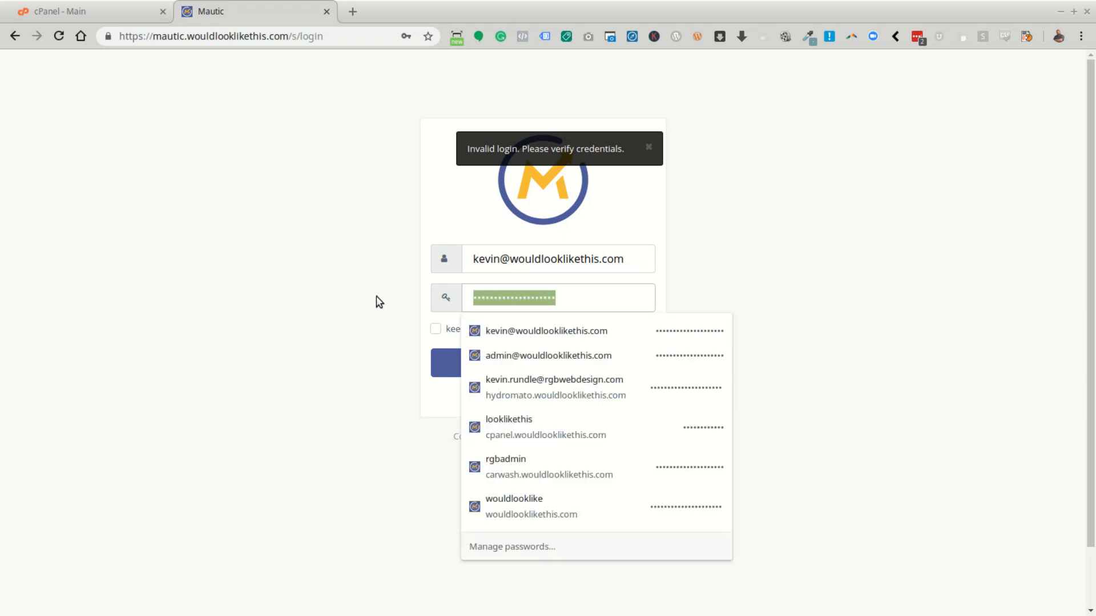
pyautogui.hotkey('ctrl', 'v')
pyautogui.click(515, 365)
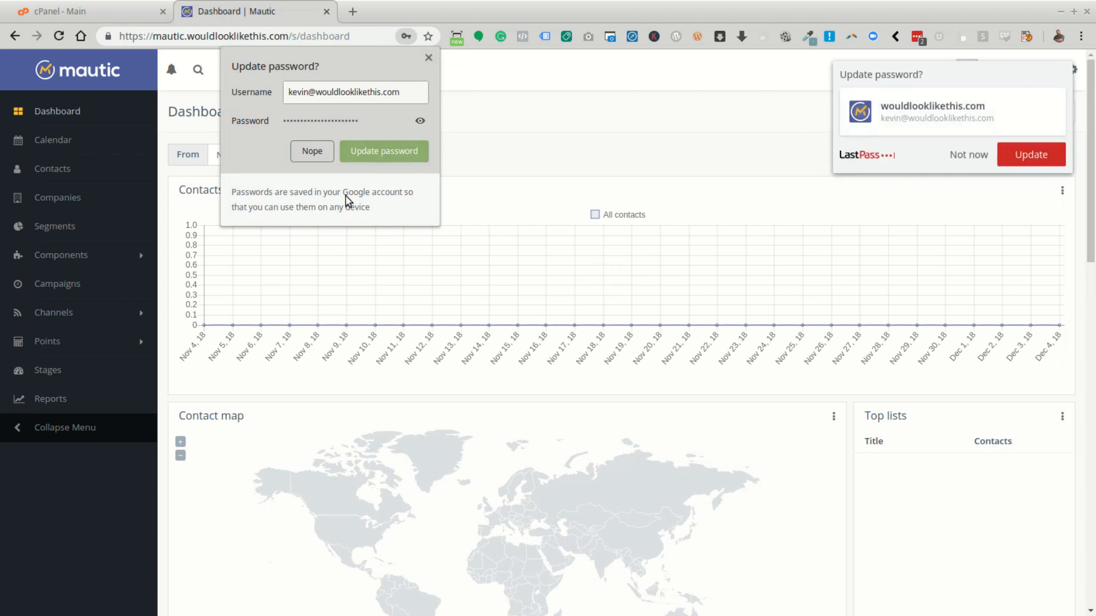
# - Update the saved password in Chrome and LastPass, then open Settings > Configuration
pyautogui.click(379, 151)
pyautogui.click(1031, 154)
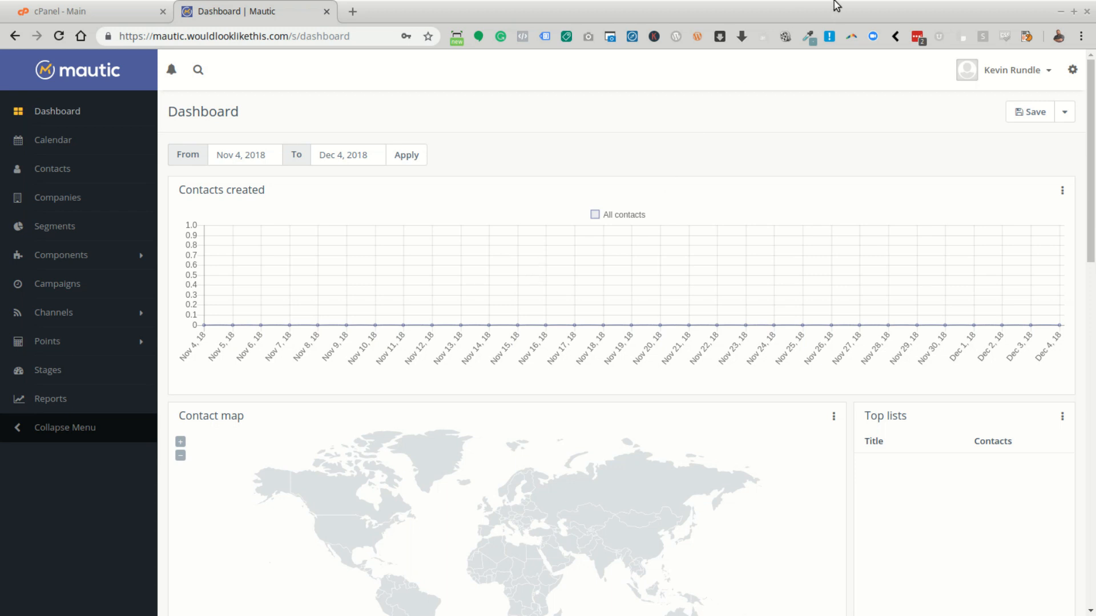
pyautogui.click(1074, 71)
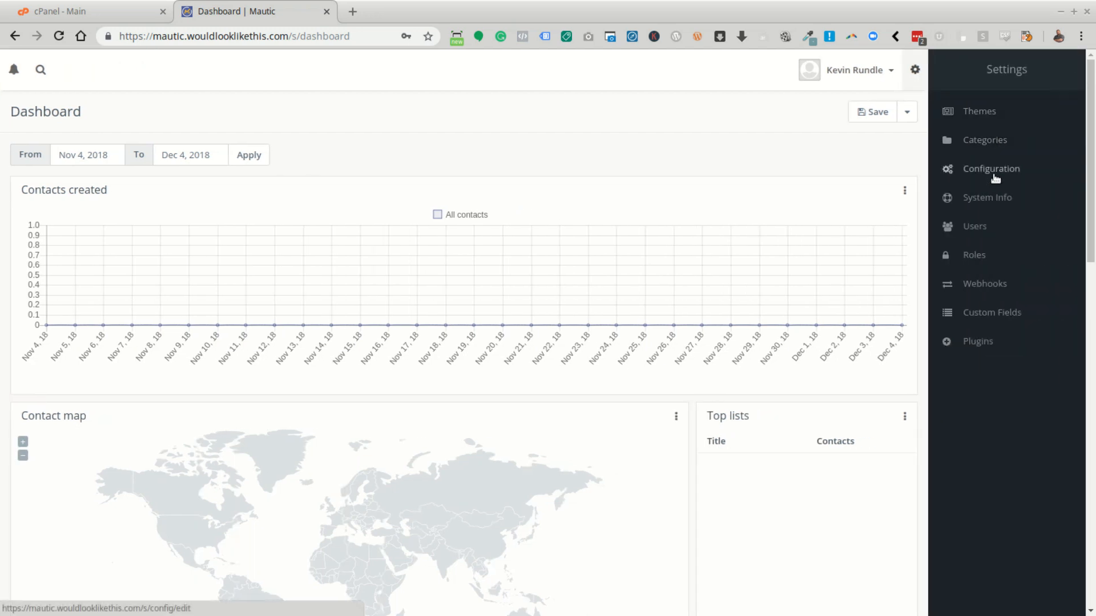
pyautogui.click(996, 179)
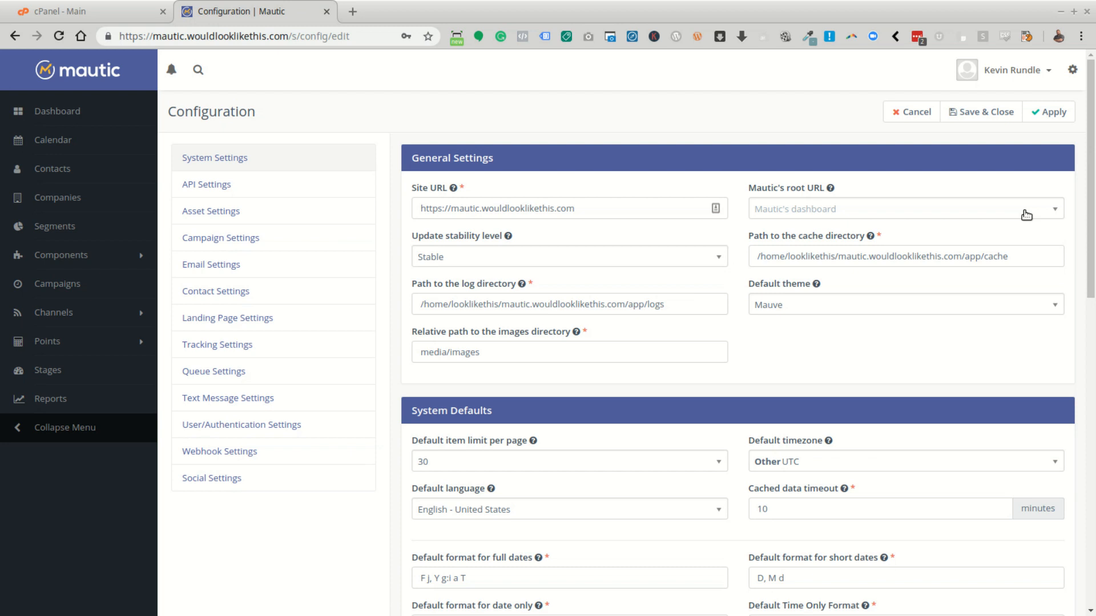
# - Select the cache directory path up to app/ and bring an empty Pluma document alongside
pyautogui.click(974, 256)
pyautogui.moveTo(974, 257); pyautogui.dragTo(708, 254)
pyautogui.hotkey('ctrl', 'c')
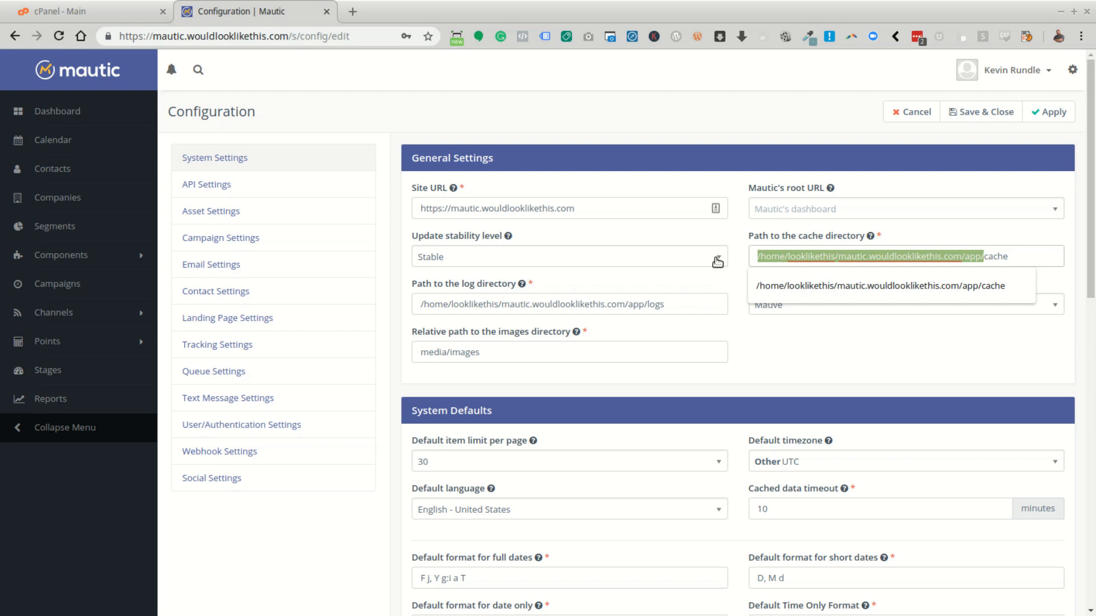
pyautogui.click(861, 252)
pyautogui.click(941, 368)
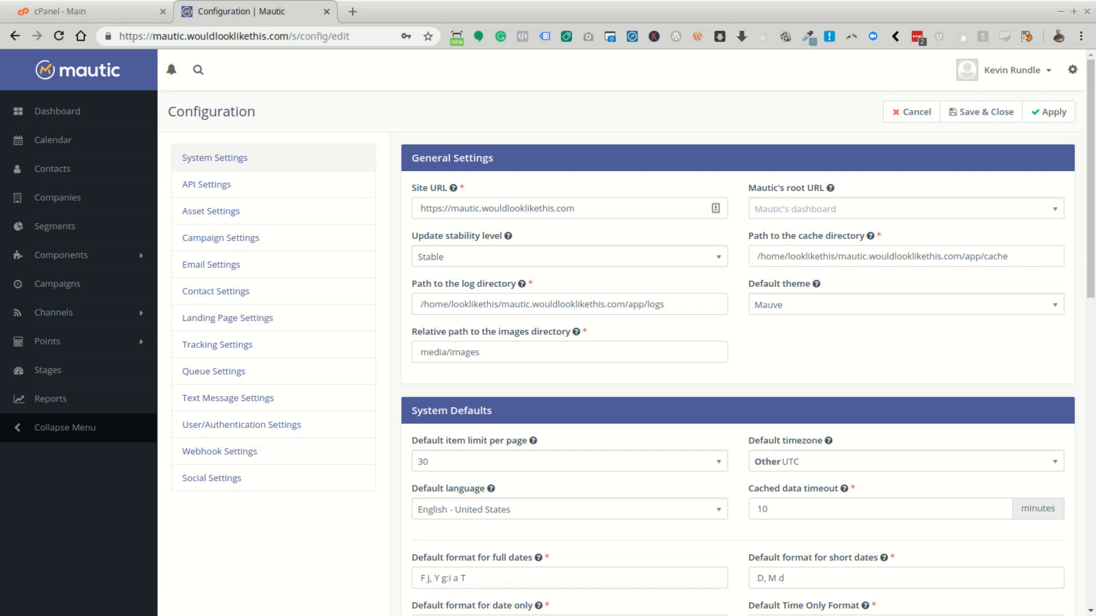
pyautogui.moveTo(0, 154); pyautogui.dragTo(361, 132)
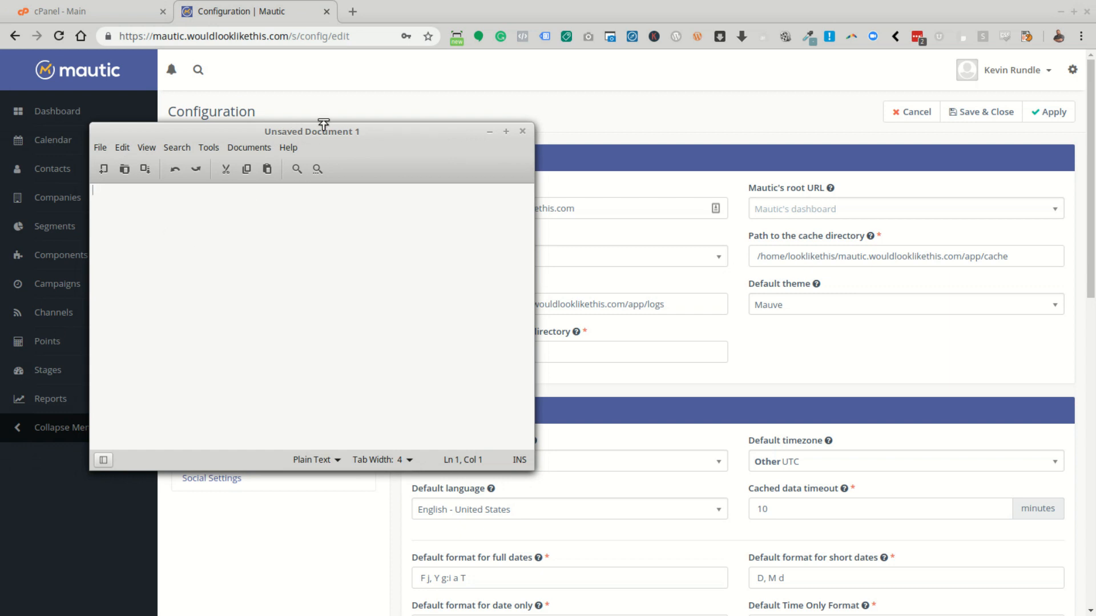
# - Paste the Mautic app folder path into the Pluma note and move the editor off-screen
pyautogui.hotkey('ctrl', 'v')
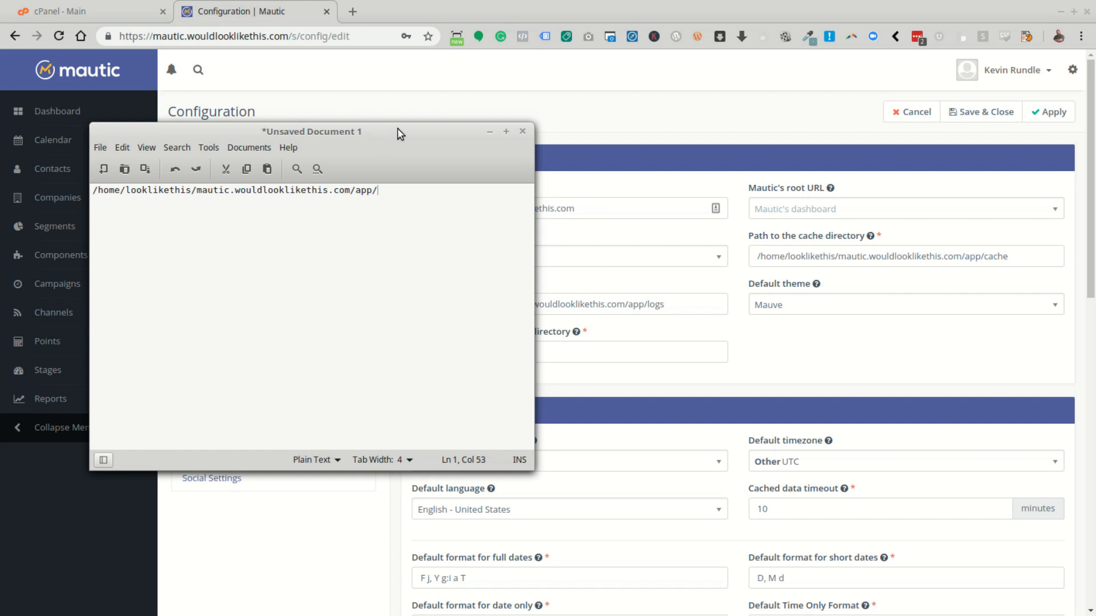
pyautogui.moveTo(400, 131); pyautogui.dragTo(0, 91)
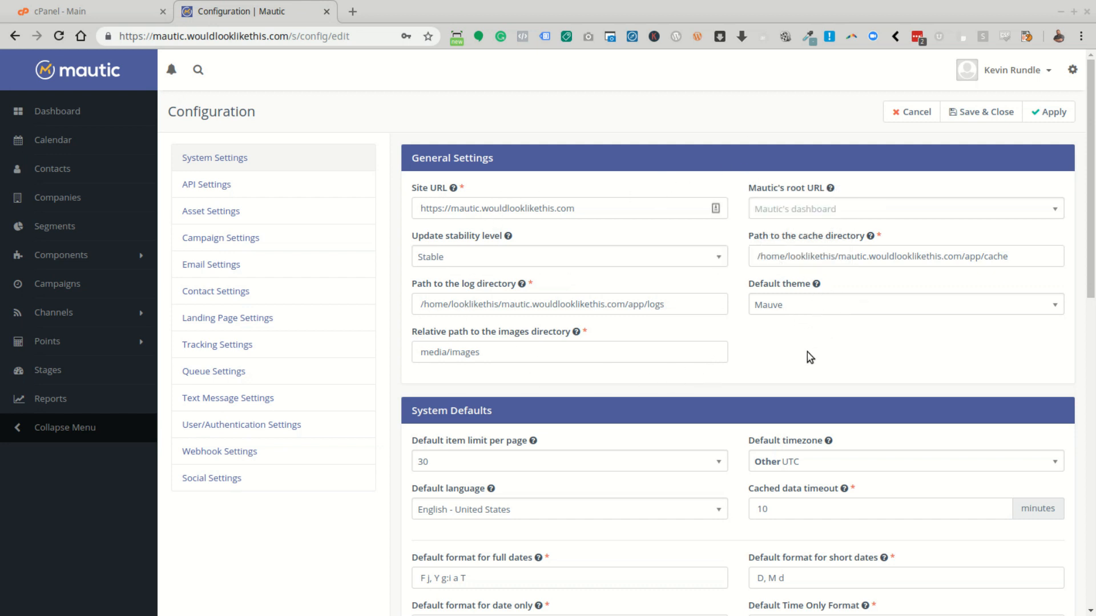
pyautogui.scroll(-2, 807, 351)
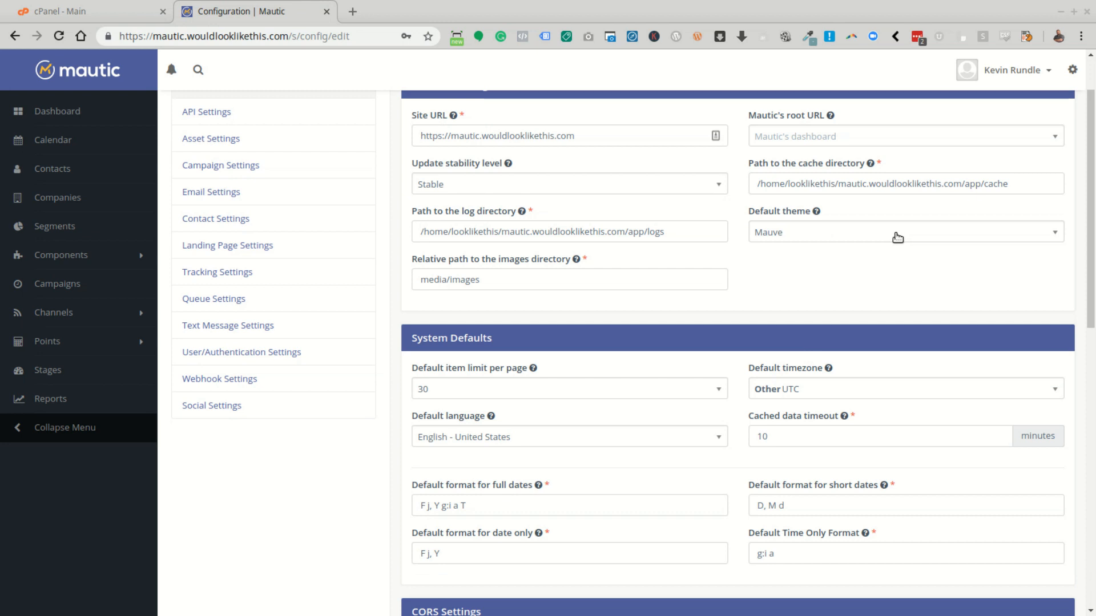
# - Set the Default timezone to America/Edmonton by searching 'edmon', discarding a later 'moun' search
pyautogui.scroll(-2, 841, 327)
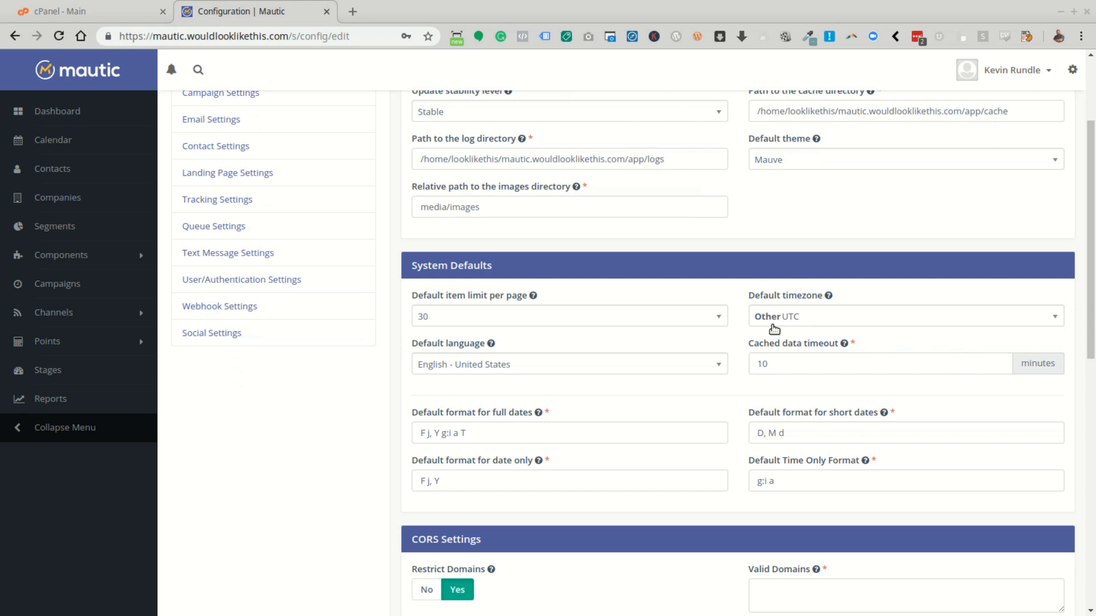
pyautogui.click(828, 323)
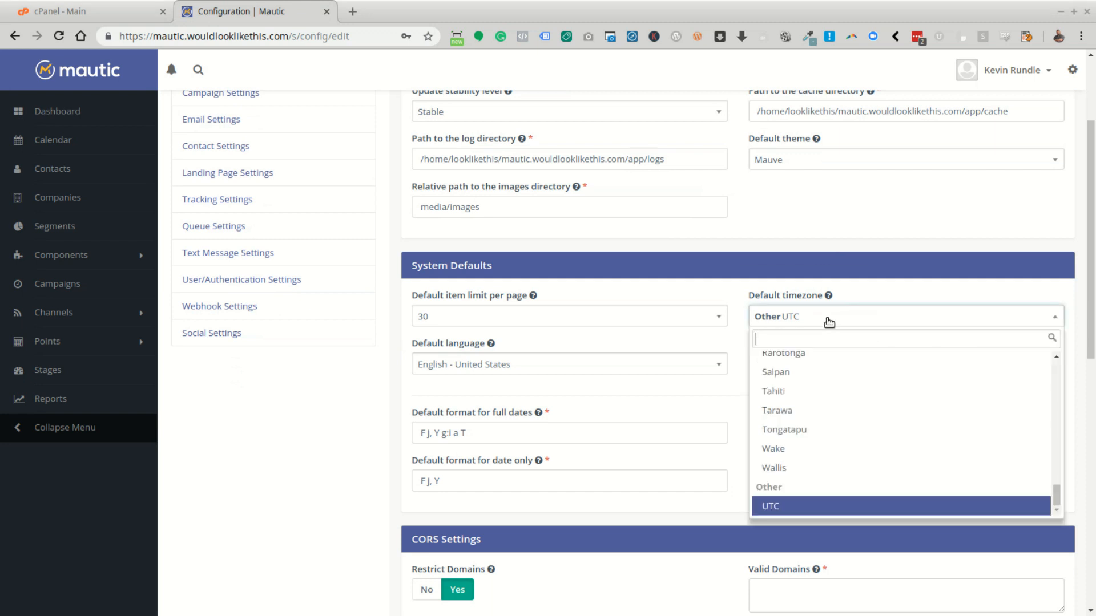
pyautogui.write('edmon')
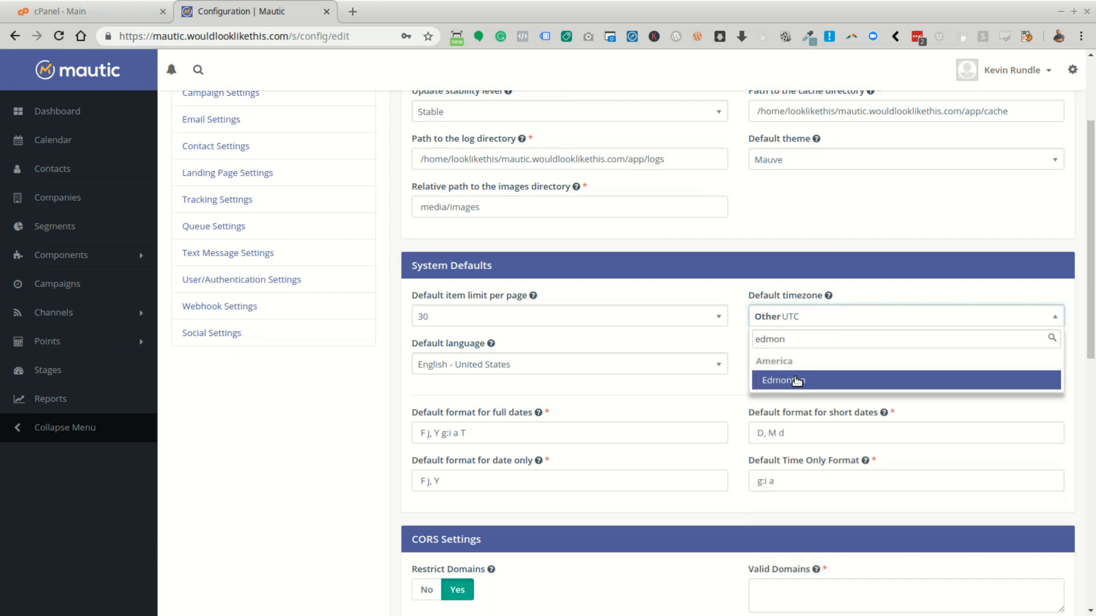
pyautogui.click(799, 380)
pyautogui.click(851, 317)
pyautogui.write('moun')
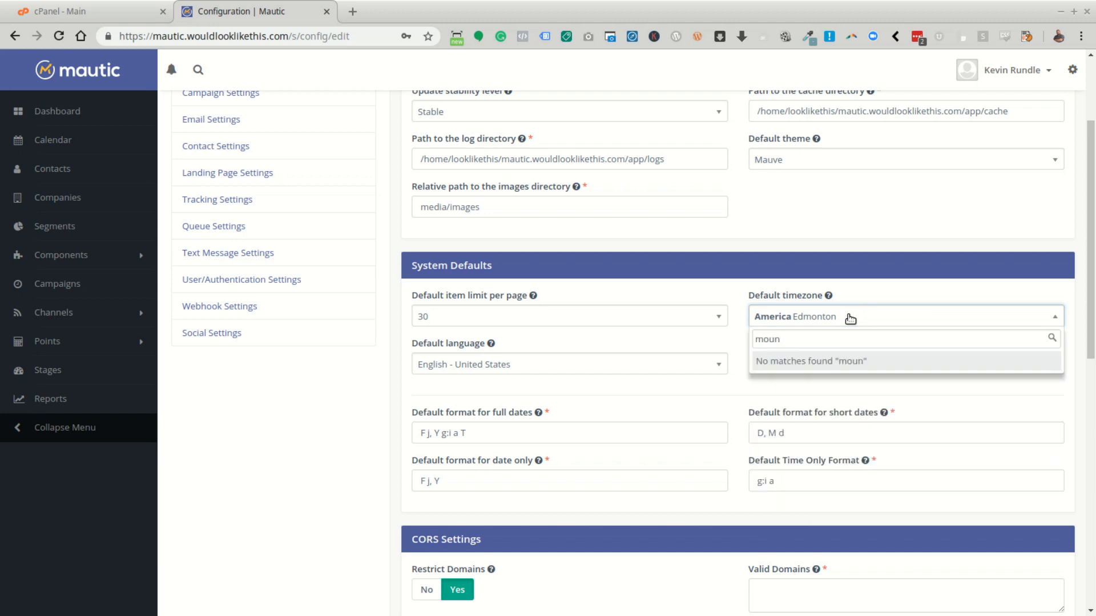
pyautogui.press('BackSpace')
pyautogui.press('BackSpace')
pyautogui.press('BackSpace')
pyautogui.press('BackSpace')
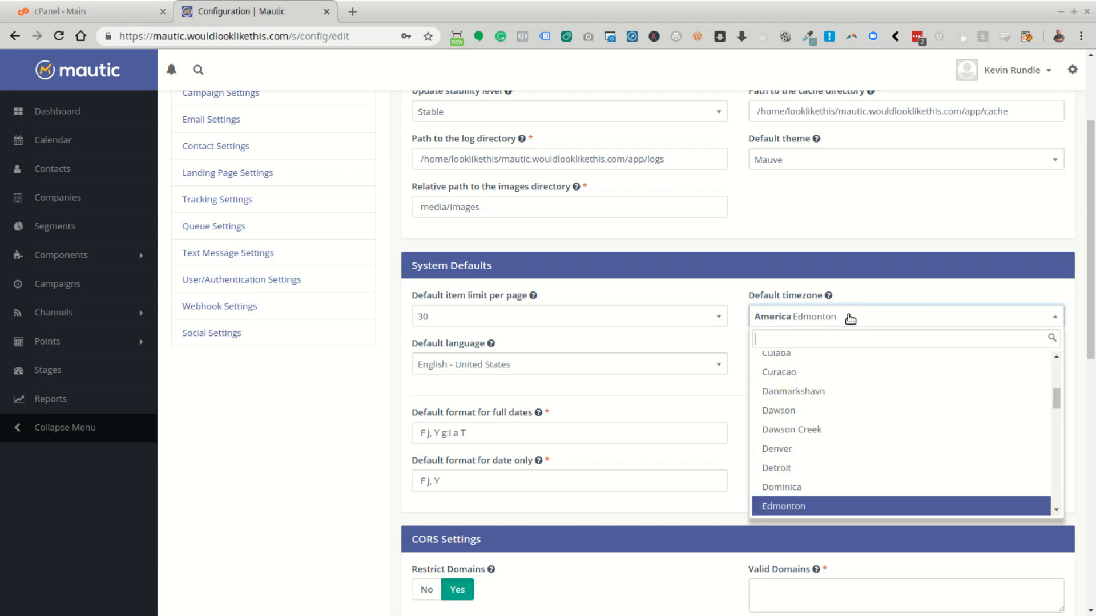
pyautogui.click(850, 317)
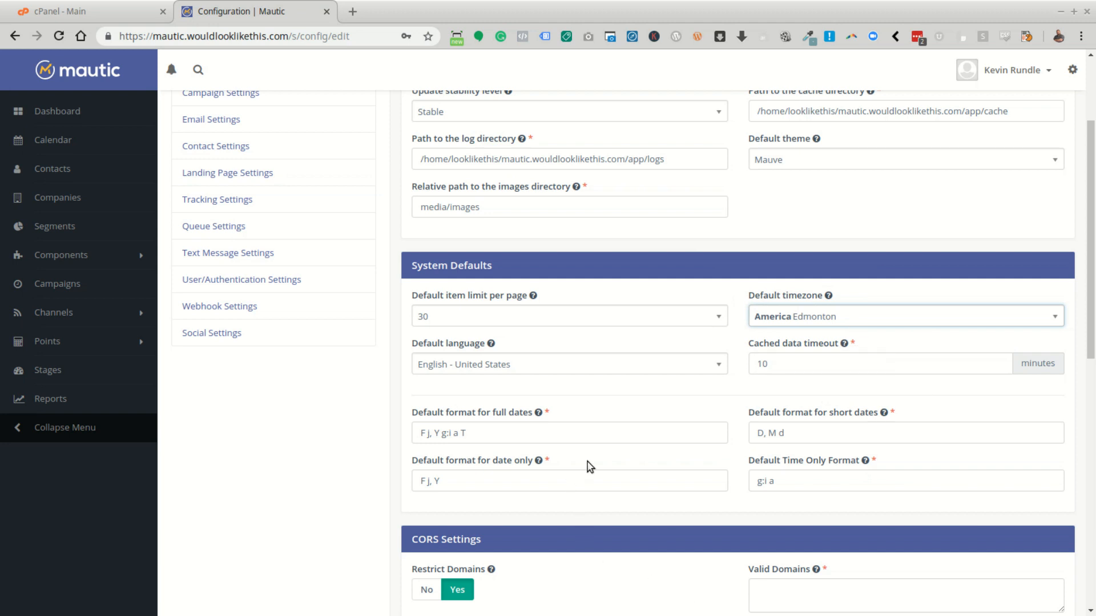
pyautogui.moveTo(538, 417)
pyautogui.scroll(-2, 660, 460)
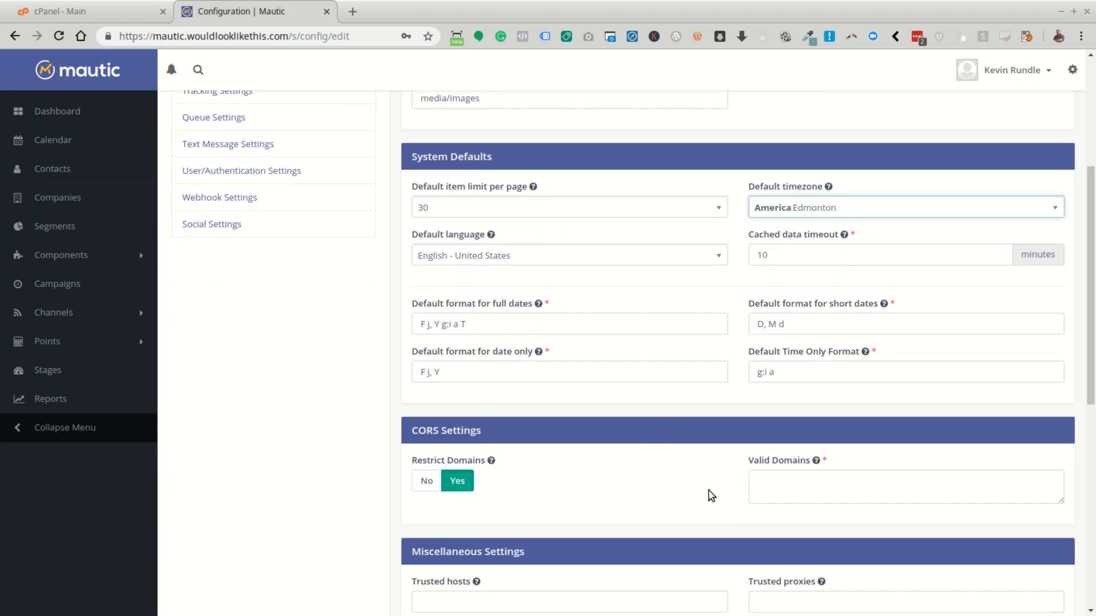
pyautogui.scroll(-1, 584, 510)
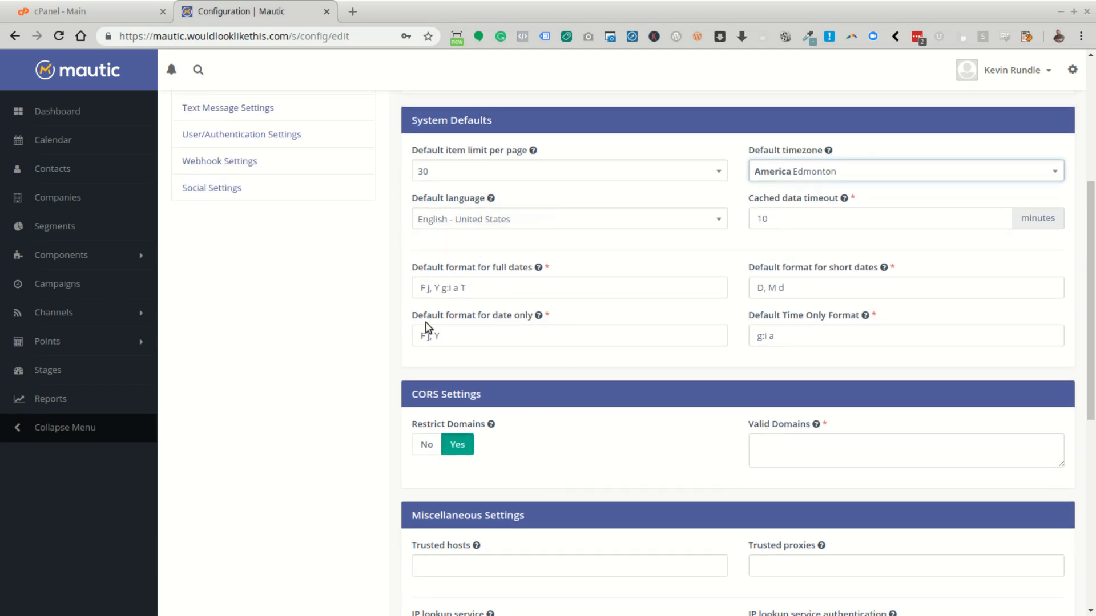
pyautogui.click(779, 447)
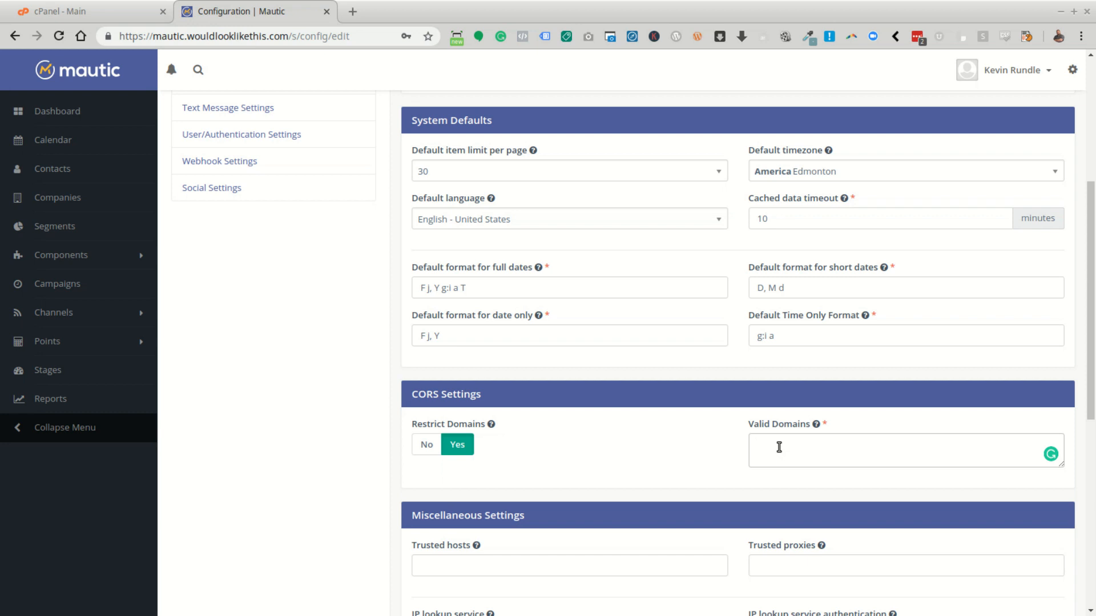
pyautogui.write('https://wouldlooklikethis.com')
# - Scroll to Miscellaneous Settings, showing MaxMind - GeoLite2 City Download as the IP lookup service
pyautogui.scroll(-2, 653, 454)
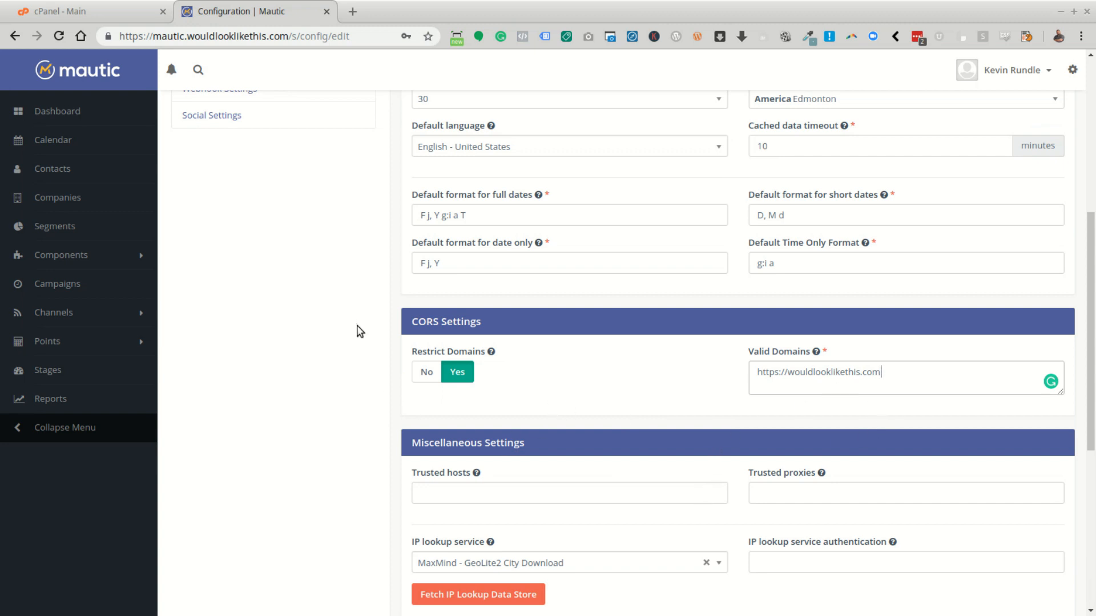
pyautogui.click(887, 394)
pyautogui.scroll(-2, 797, 451)
pyautogui.scroll(-2, 634, 499)
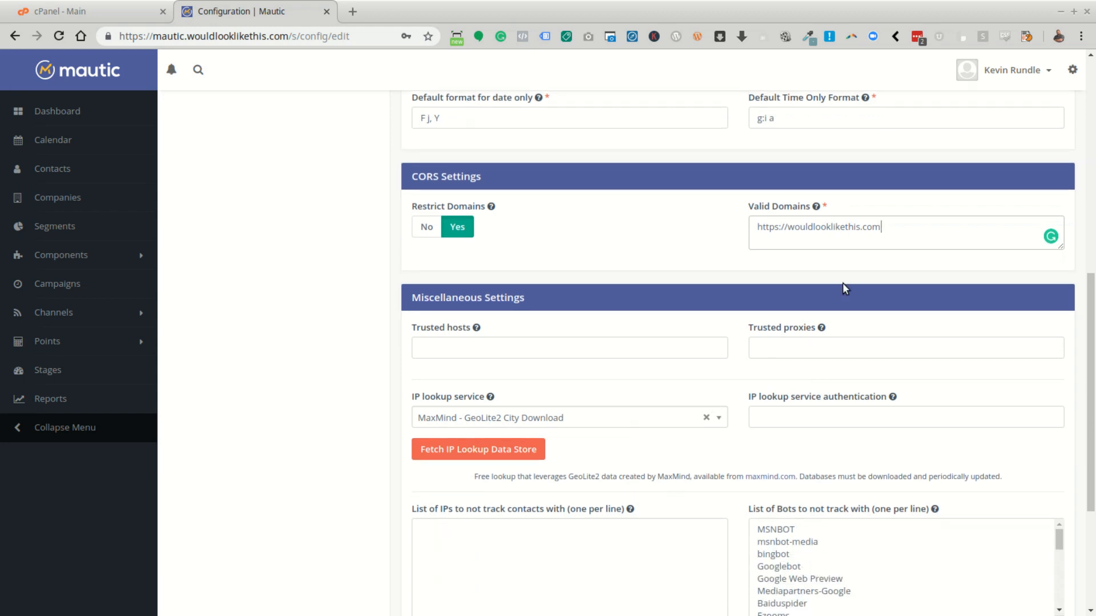
pyautogui.moveTo(824, 208)
pyautogui.scroll(-2, 639, 468)
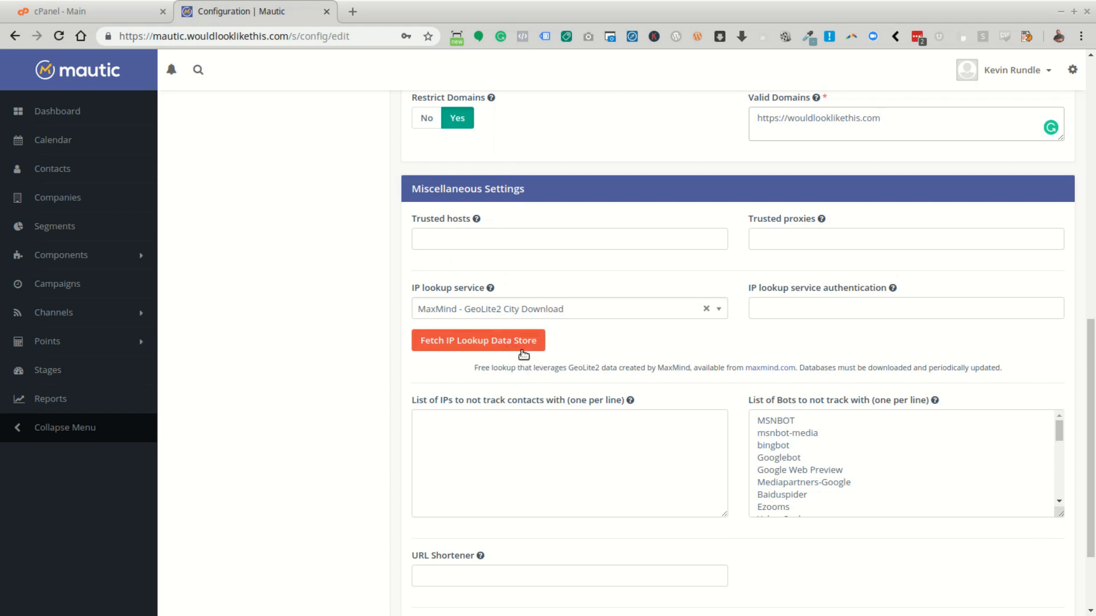
pyautogui.click(503, 347)
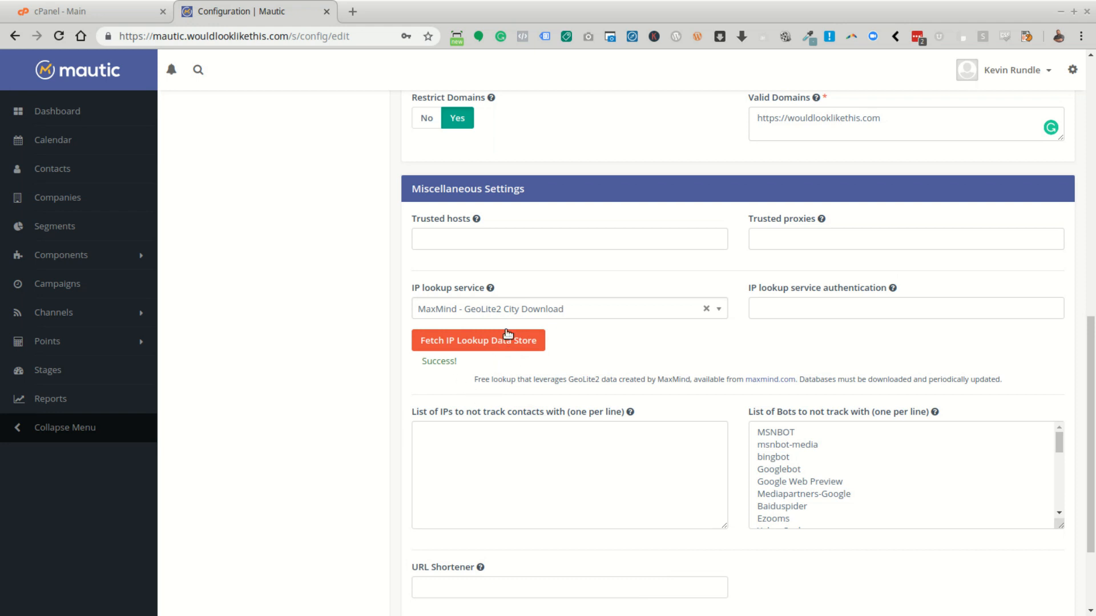
pyautogui.scroll(-1, 730, 368)
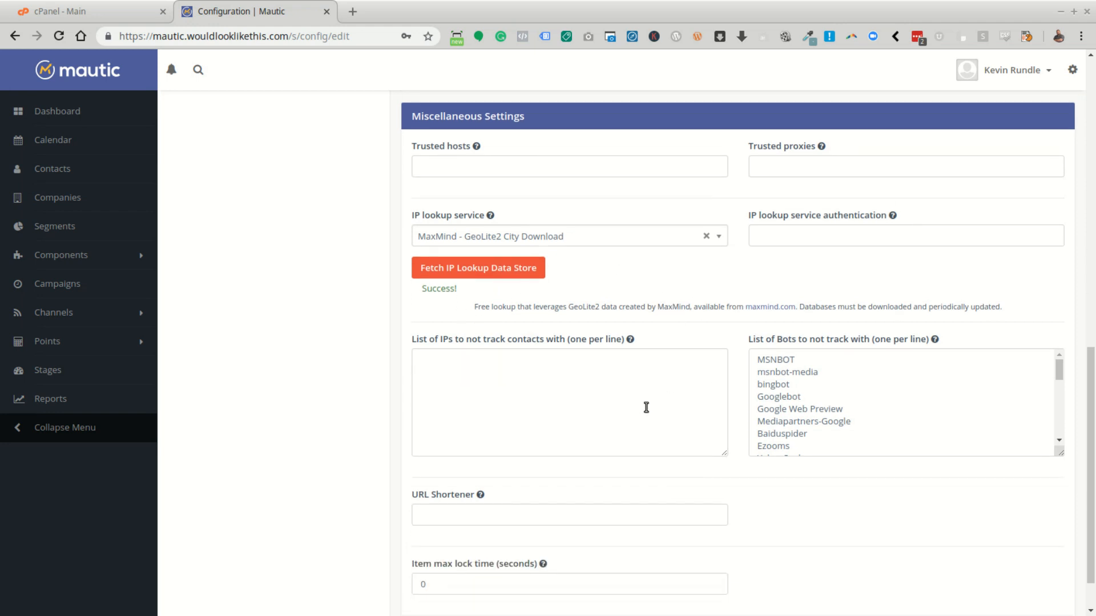
pyautogui.scroll(-1, 645, 409)
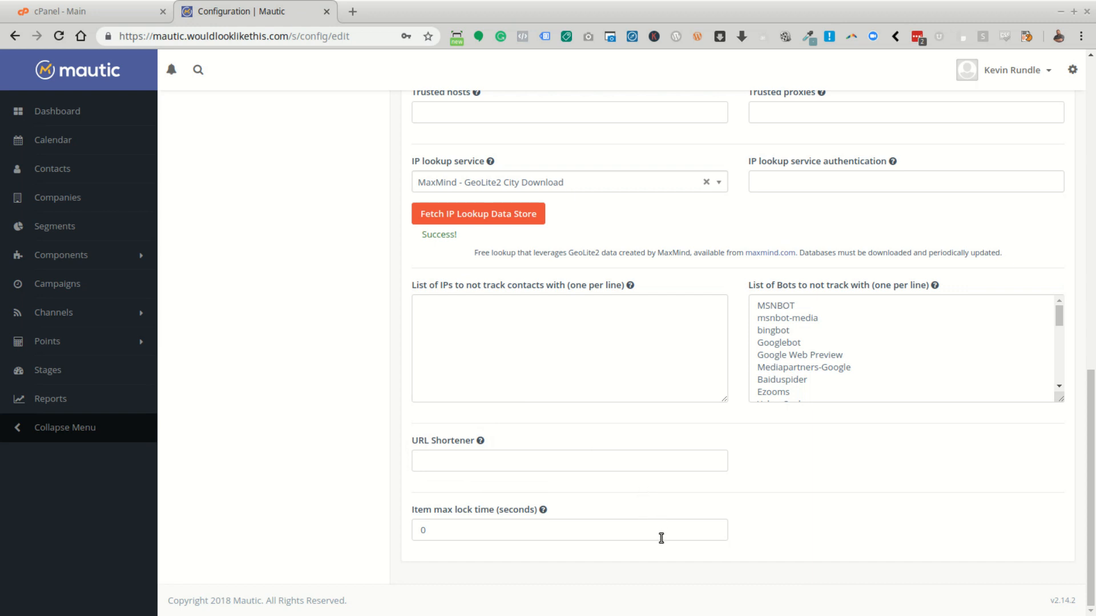
# - Apply the configuration for a 'Configuration successfully updated' notice, then check the update stability levels
pyautogui.scroll(3, 848, 500)
pyautogui.scroll(15, 988, 371)
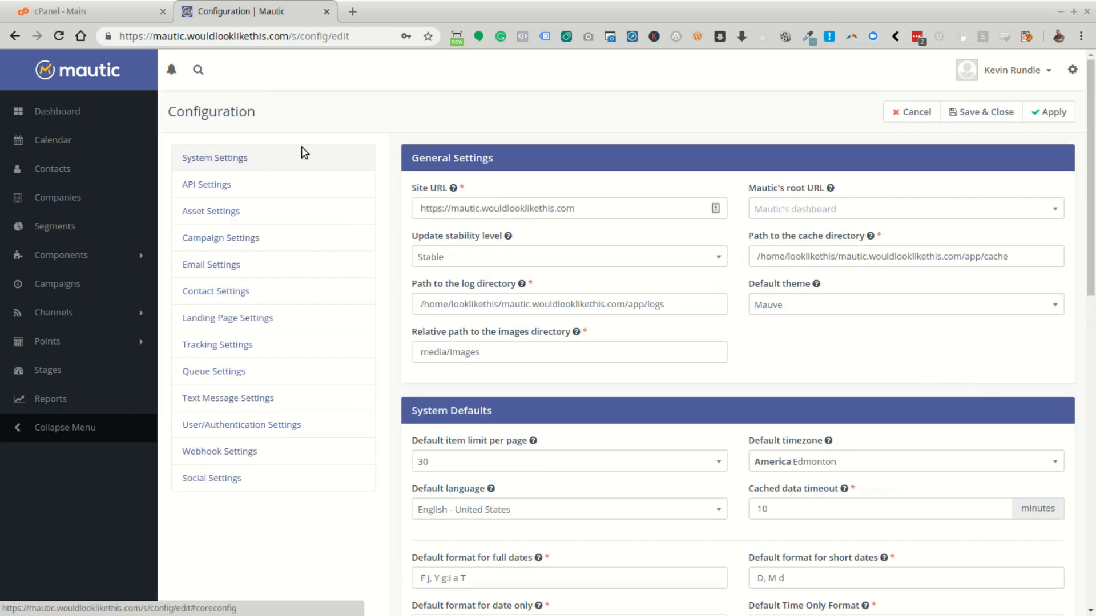
pyautogui.click(1043, 113)
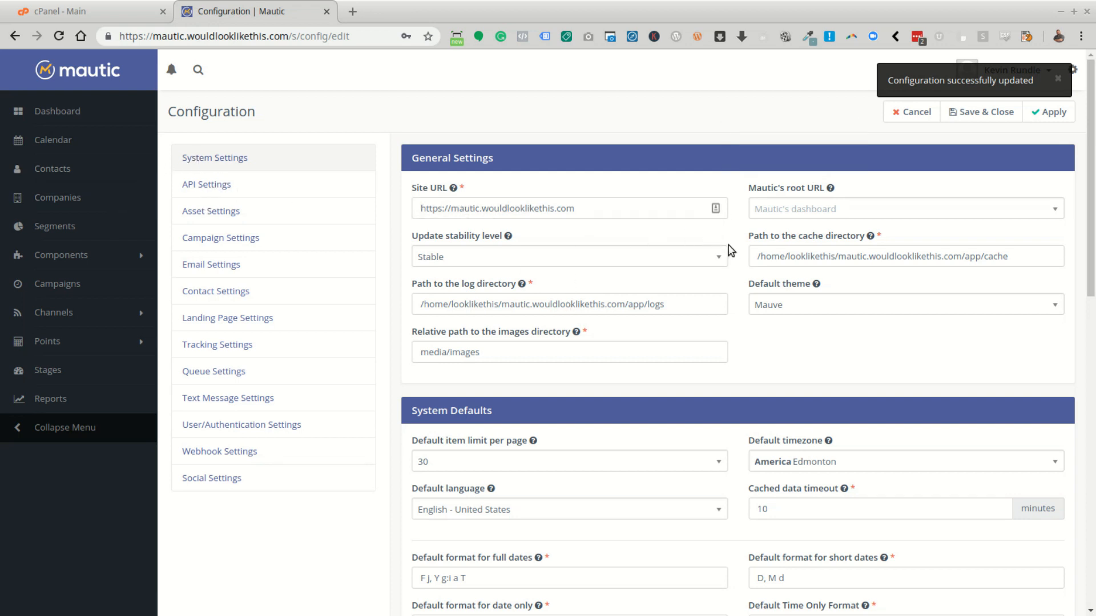
pyautogui.click(721, 258)
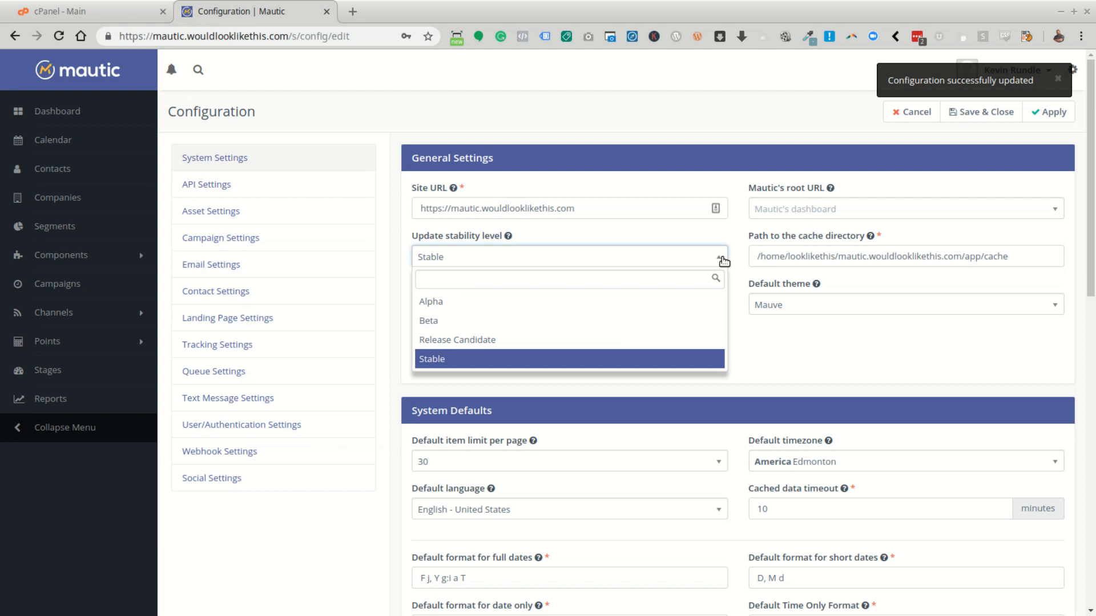
pyautogui.click(724, 261)
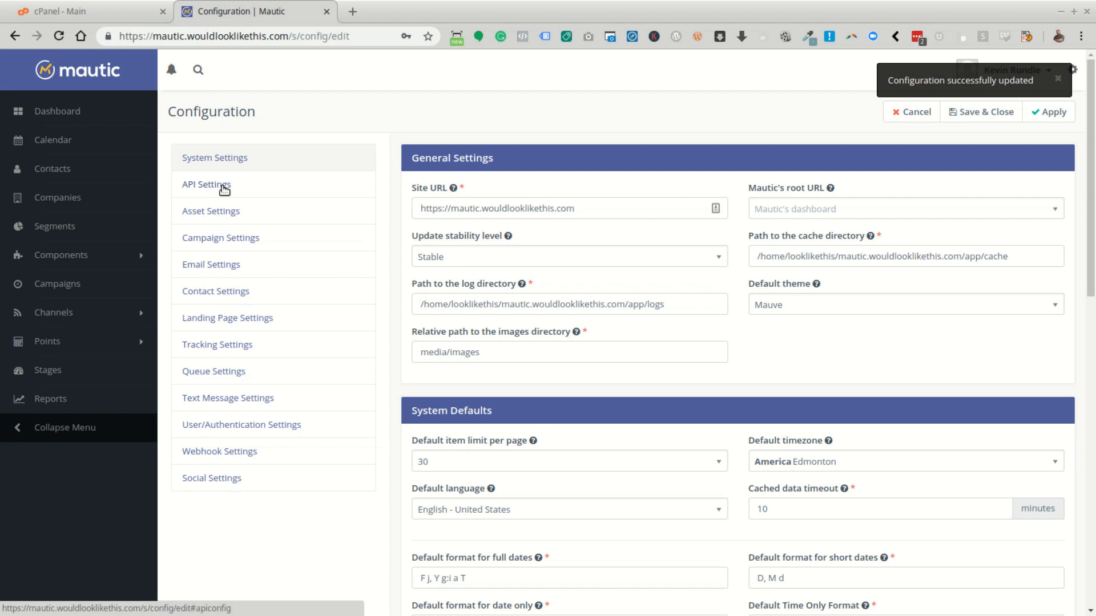
# - Switch to API Settings, where API enabled and HTTP basic auth are both No
pyautogui.click(224, 188)
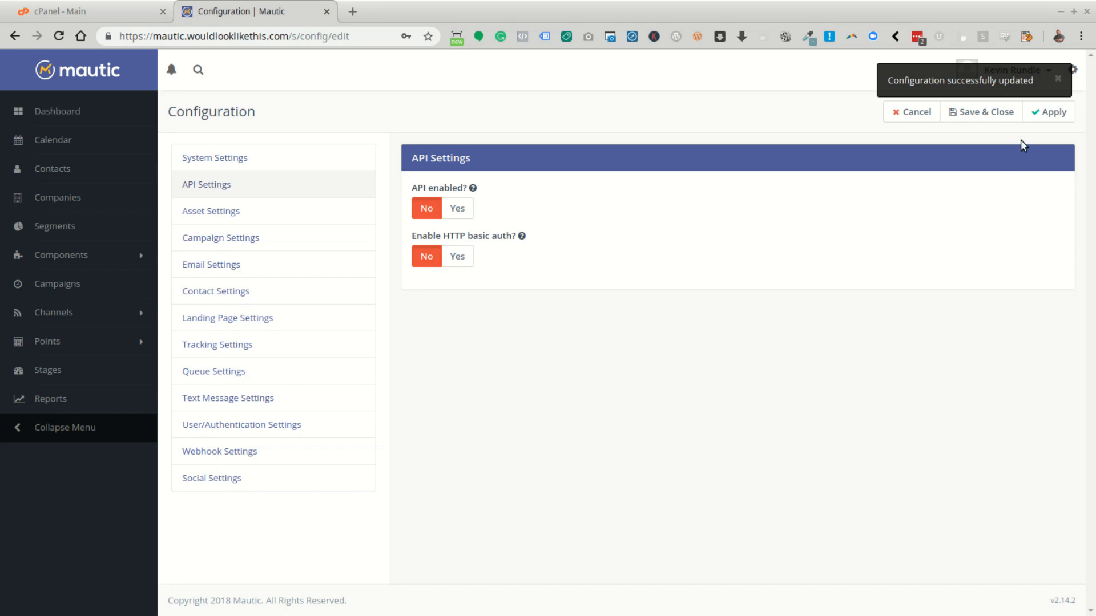
# - Apply the configuration, then view Asset Settings with the media/files directory and 6 MB limit
pyautogui.click(1051, 116)
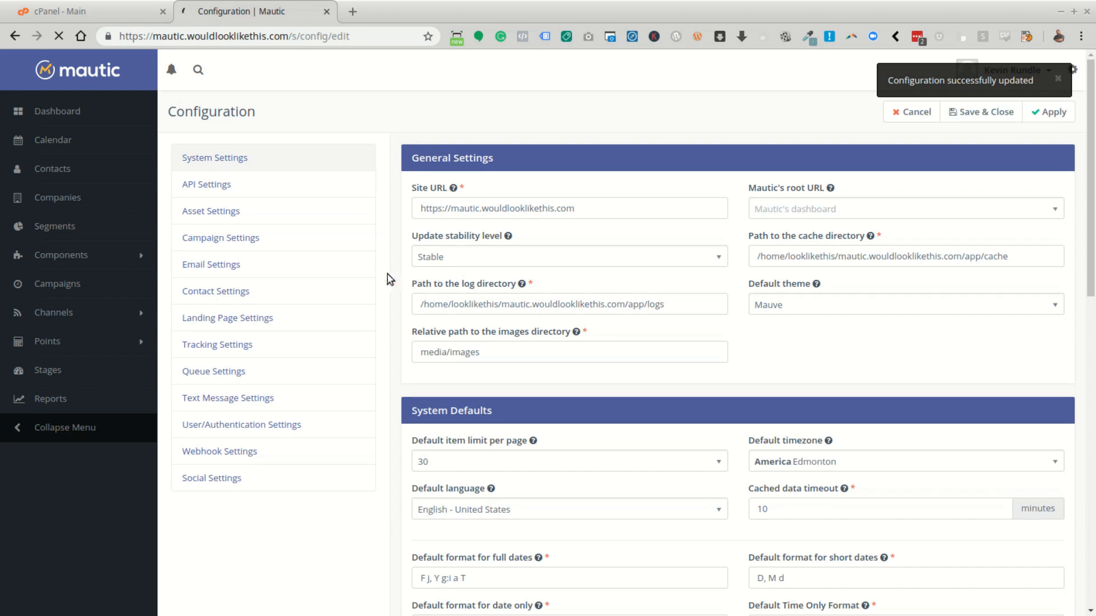
pyautogui.click(267, 212)
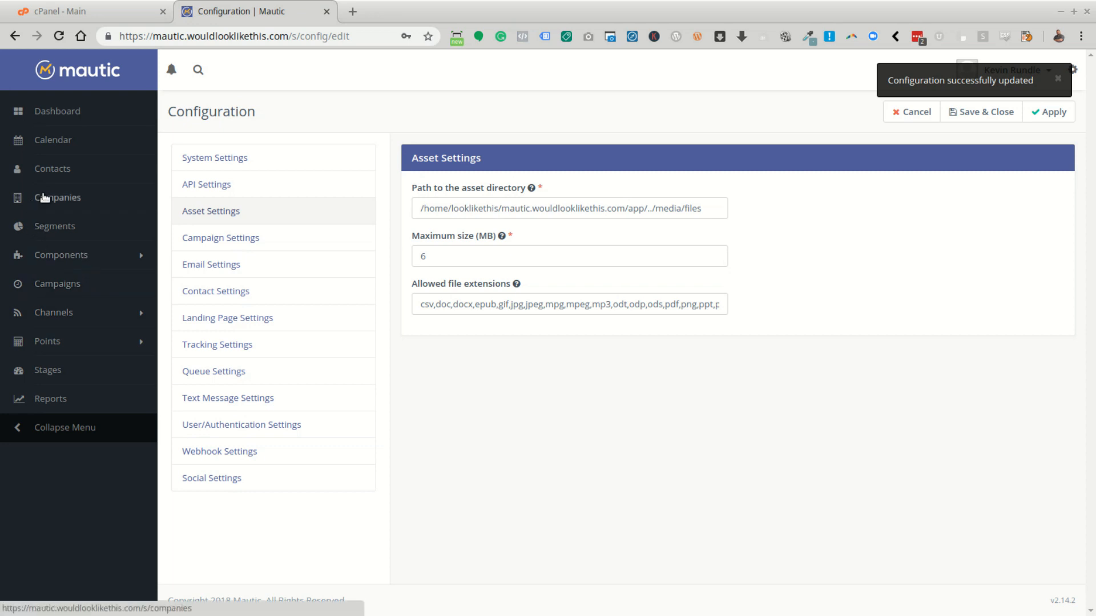
pyautogui.click(142, 258)
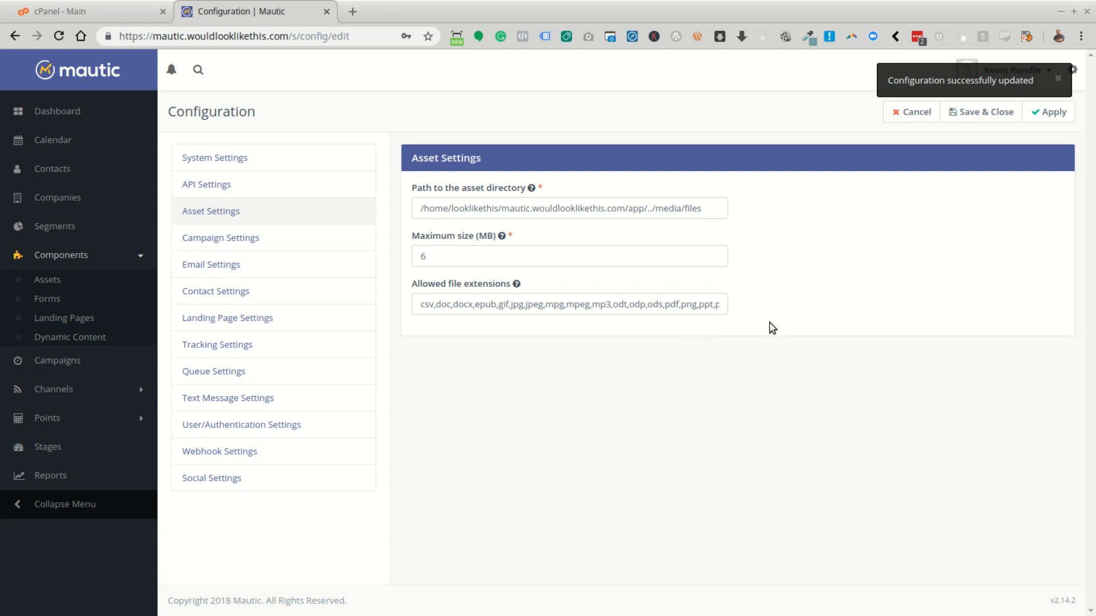
pyautogui.click(658, 311)
pyautogui.press('Right')
pyautogui.press('Right')
pyautogui.press('Right')
pyautogui.press('Right')
pyautogui.press('Right')
pyautogui.press('Right')
pyautogui.press('Right')
pyautogui.press('Right')
pyautogui.press('Right')
pyautogui.press('Right')
pyautogui.press('Right')
pyautogui.press('Right')
pyautogui.press('Right')
pyautogui.press('Right')
pyautogui.press('Right')
pyautogui.press('Right')
pyautogui.press('Right')
pyautogui.press('Right')
pyautogui.press('Right')
pyautogui.press('Right')
pyautogui.press('Right')
pyautogui.press('Right')
pyautogui.press('Right')
pyautogui.press('Right')
pyautogui.press('Right')
pyautogui.press('Right')
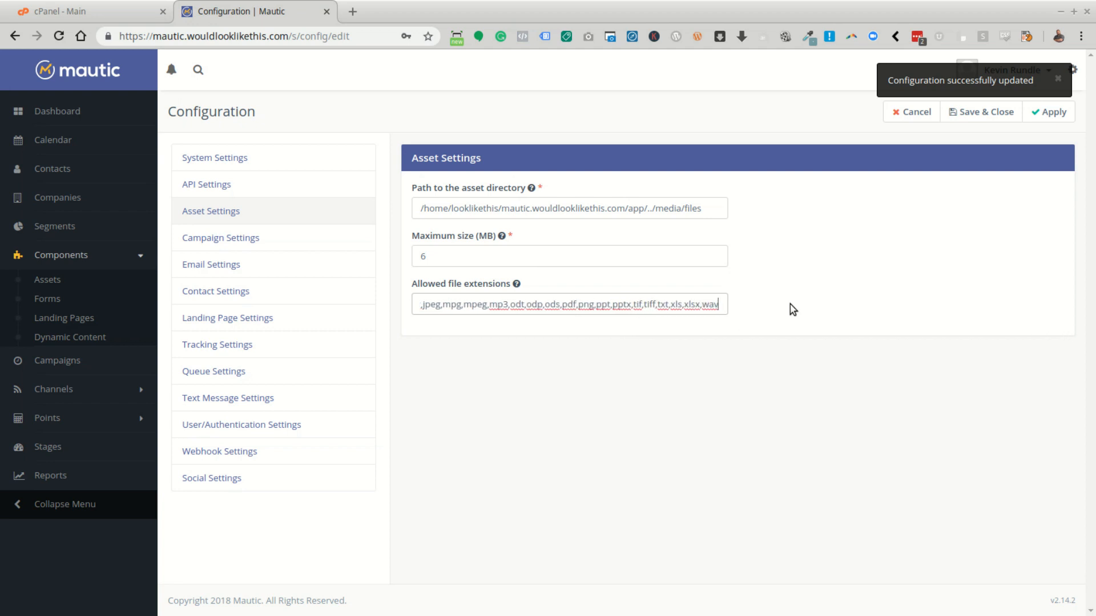
pyautogui.press('Left')
pyautogui.press('Left')
pyautogui.press('Left')
pyautogui.press('Left')
pyautogui.press('Left')
pyautogui.press('Left')
pyautogui.press('Left')
pyautogui.press('Left')
pyautogui.press('Left')
pyautogui.press('Left')
pyautogui.press('Left')
pyautogui.press('Left')
pyautogui.press('Left')
pyautogui.press('Left')
pyautogui.press('Left')
pyautogui.press('Left')
pyautogui.press('Left')
pyautogui.press('Left')
pyautogui.press('Left')
pyautogui.press('Left')
pyautogui.press('Left')
pyautogui.press('Left')
pyautogui.press('Left')
pyautogui.press('Left')
pyautogui.press('Left')
pyautogui.press('Left')
pyautogui.press('Left')
pyautogui.press('Left')
pyautogui.press('Left')
pyautogui.press('Left')
pyautogui.press('Left')
pyautogui.press('Left')
pyautogui.press('Left')
pyautogui.press('Left')
pyautogui.press('Left')
pyautogui.press('Left')
pyautogui.press('Left')
pyautogui.press('Left')
pyautogui.press('Left')
pyautogui.press('Left')
pyautogui.press('Left')
pyautogui.press('Left')
pyautogui.press('Left')
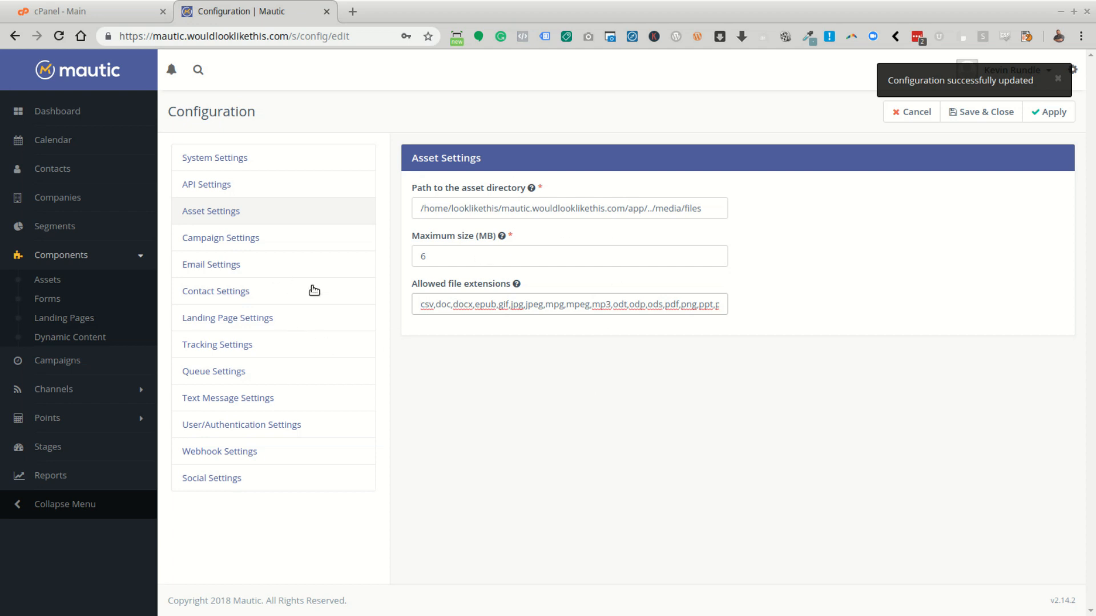
# - Switch to Campaign Settings, showing a 1 h wait before retrying a failed action
pyautogui.click(226, 238)
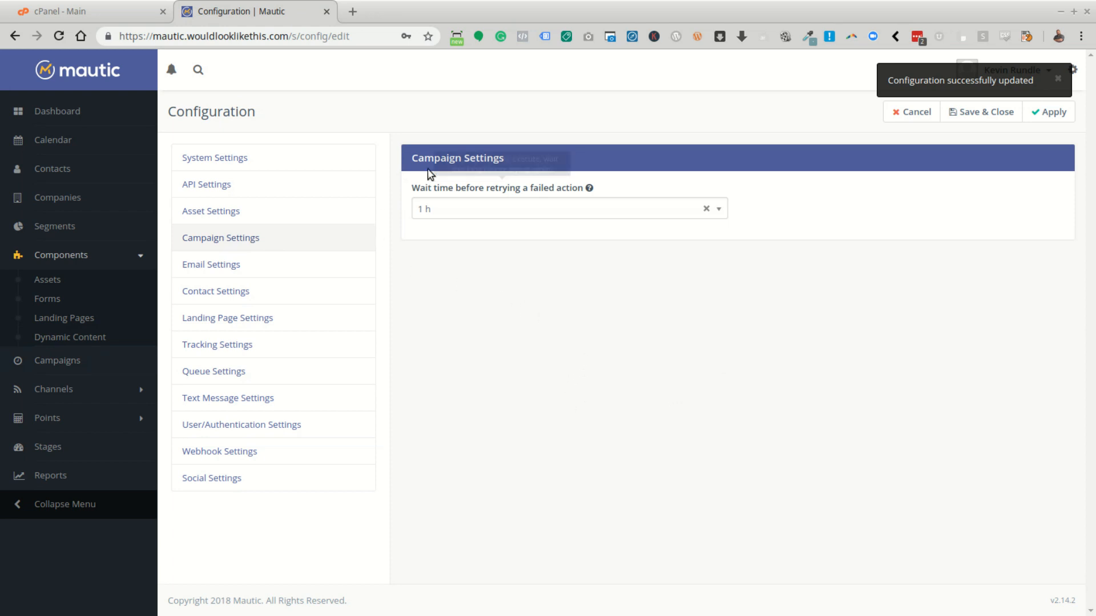
# - Open Email Settings and review the Mail Send, Default Frequency Rule and Monitored Inbox sections
pyautogui.click(227, 268)
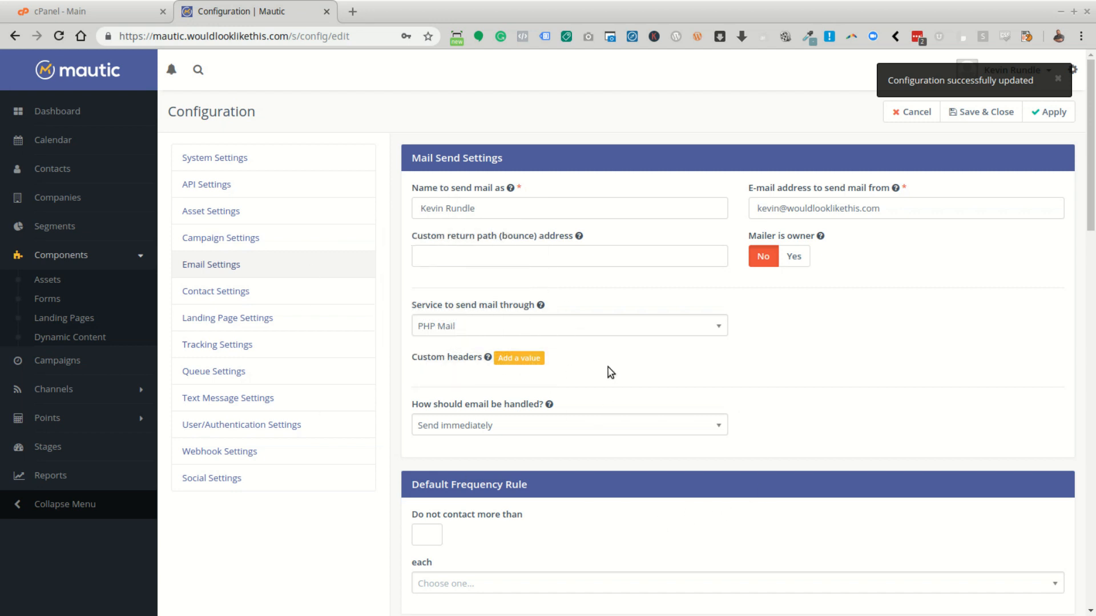
pyautogui.scroll(-5, 766, 409)
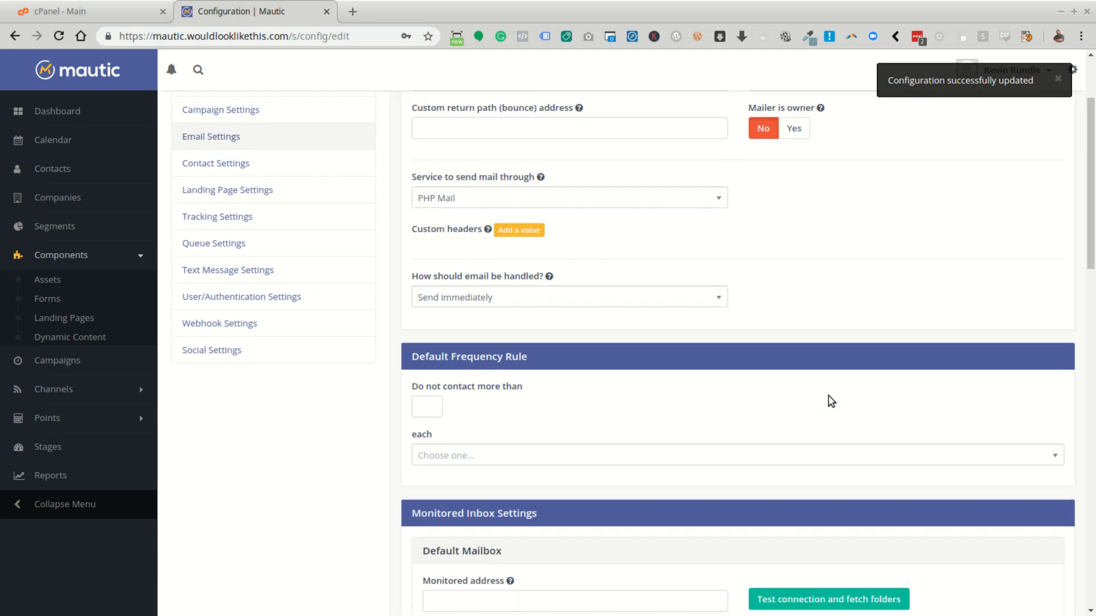
pyautogui.scroll(-5, 862, 369)
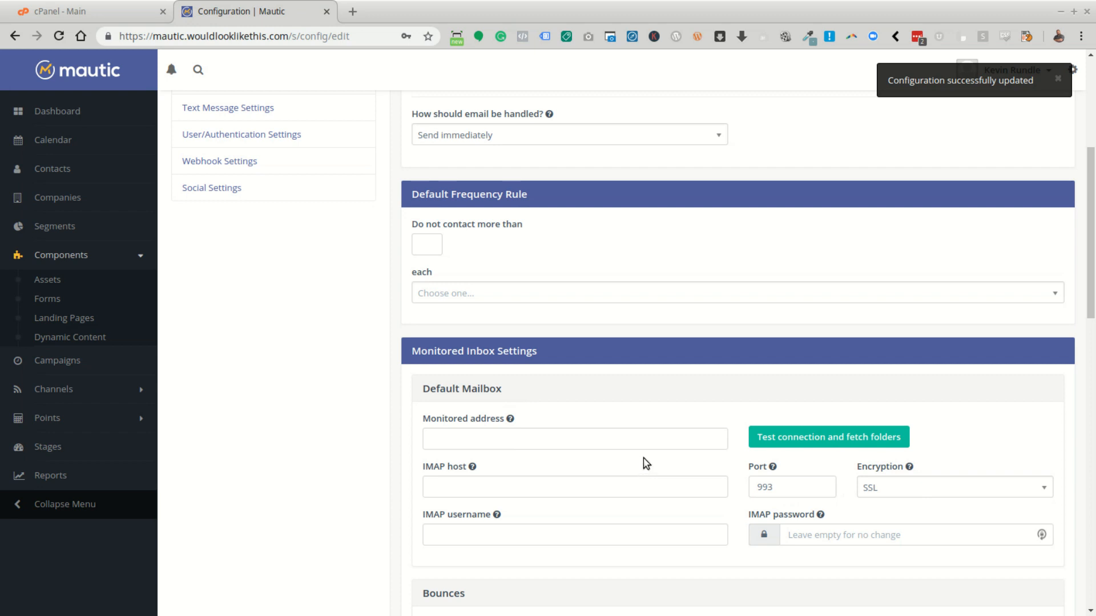
pyautogui.scroll(-1, 663, 466)
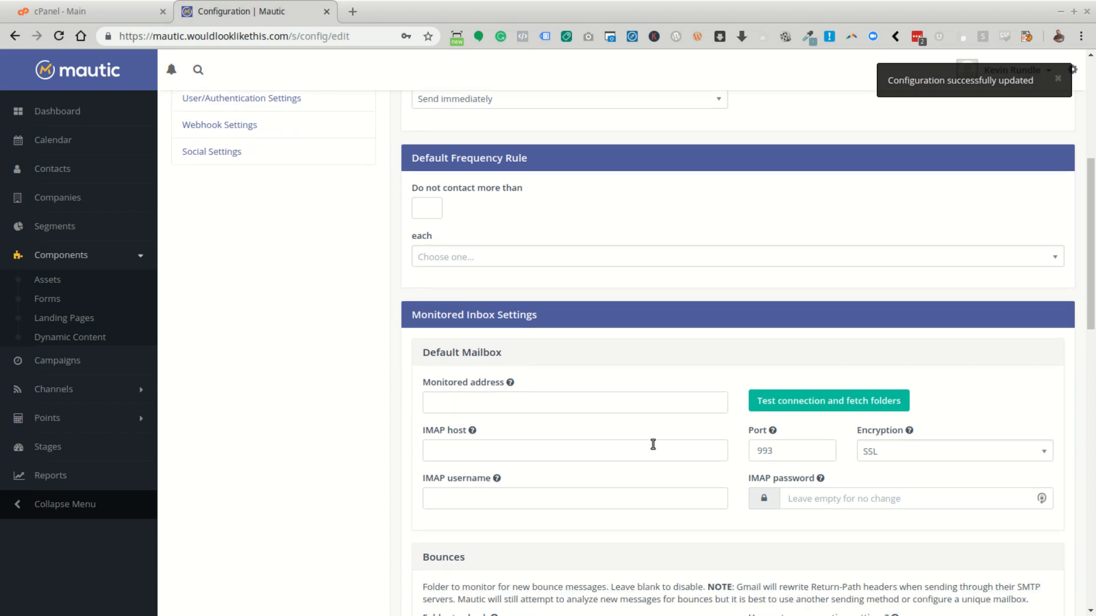
pyautogui.scroll(4, 601, 391)
pyautogui.scroll(2, 603, 376)
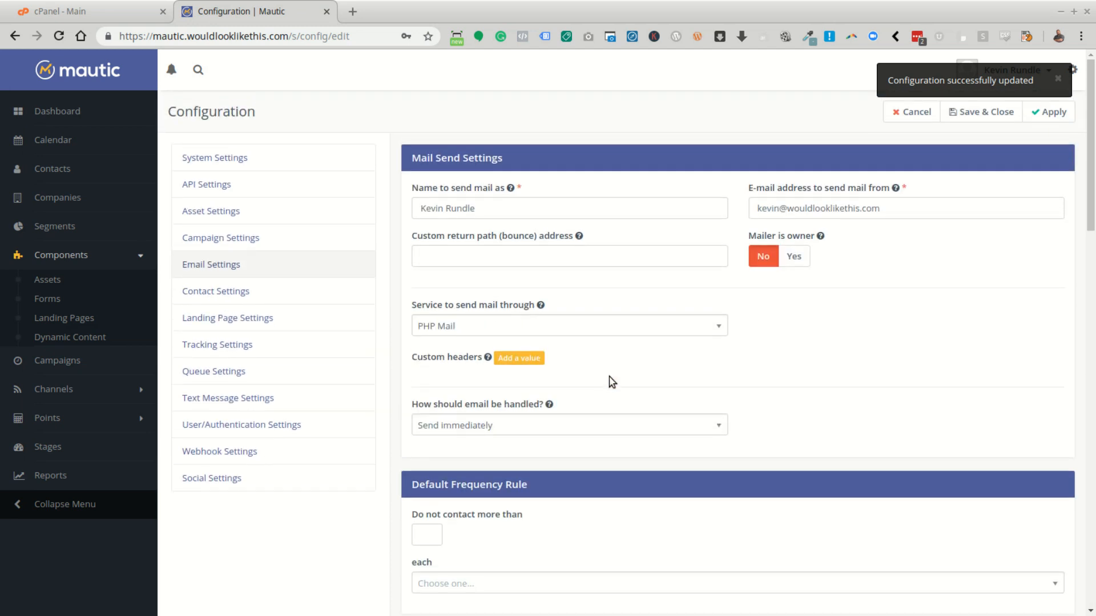
pyautogui.scroll(-6, 613, 382)
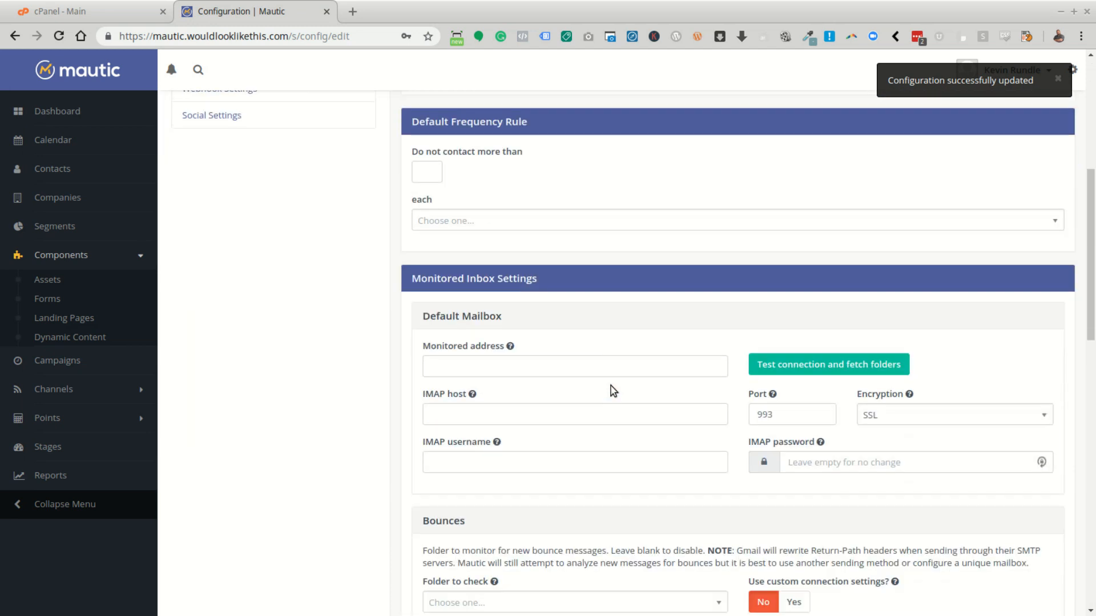
pyautogui.scroll(-3, 466, 345)
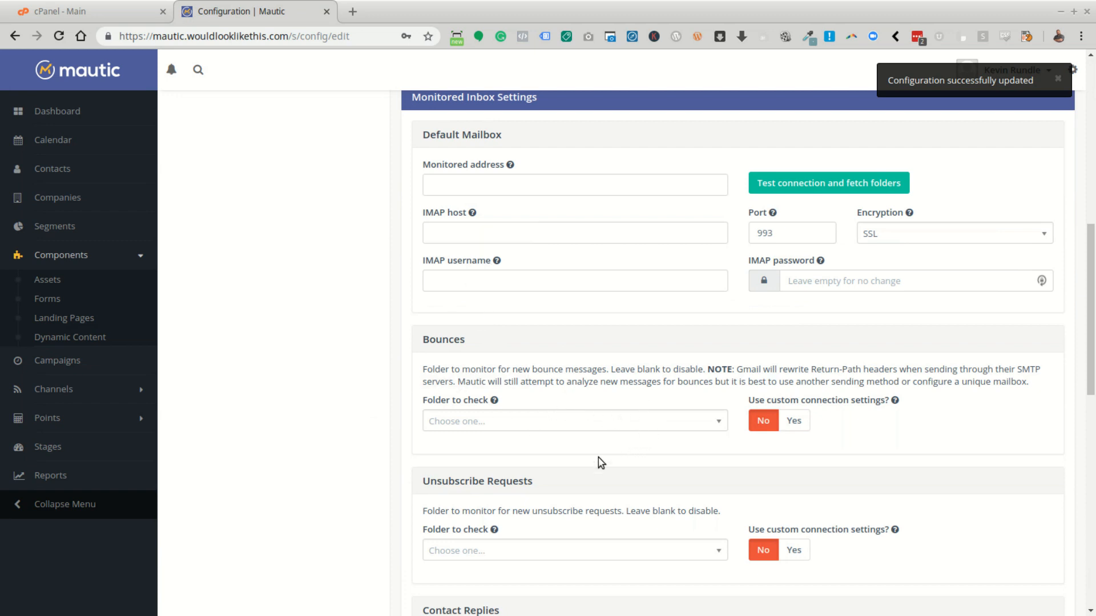
pyautogui.scroll(7, 592, 560)
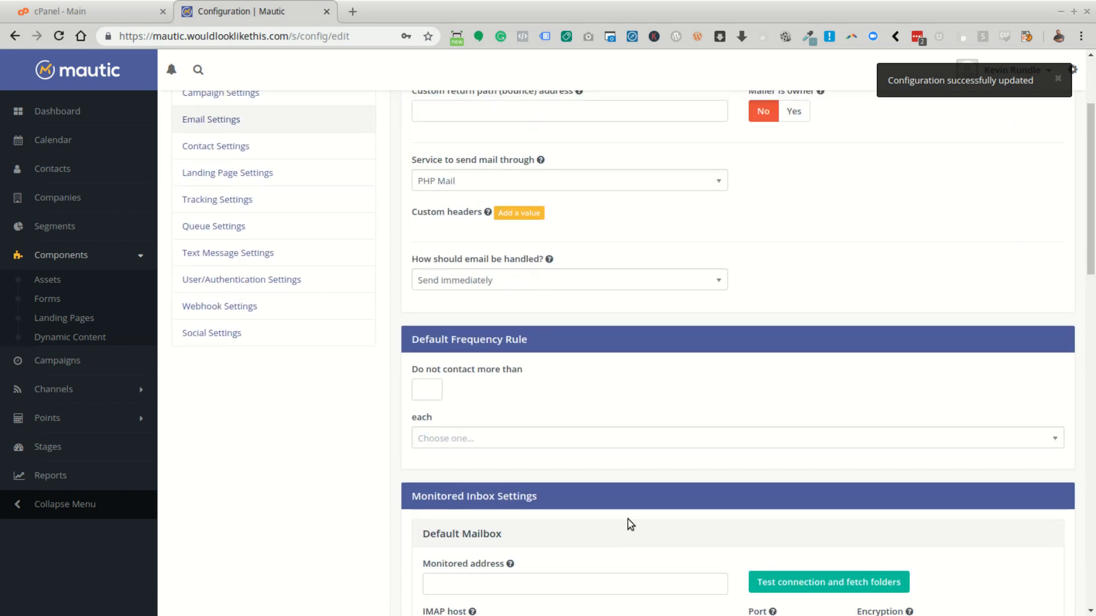
pyautogui.scroll(3, 630, 524)
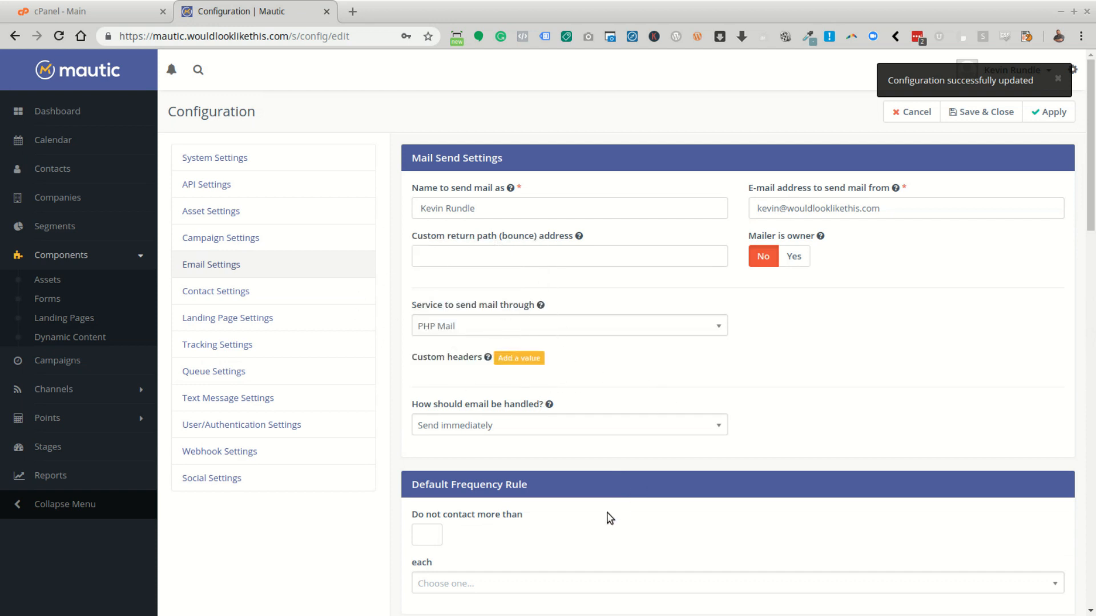
# - Keep email handling at Send immediately and look over the remaining email options
pyautogui.click(545, 431)
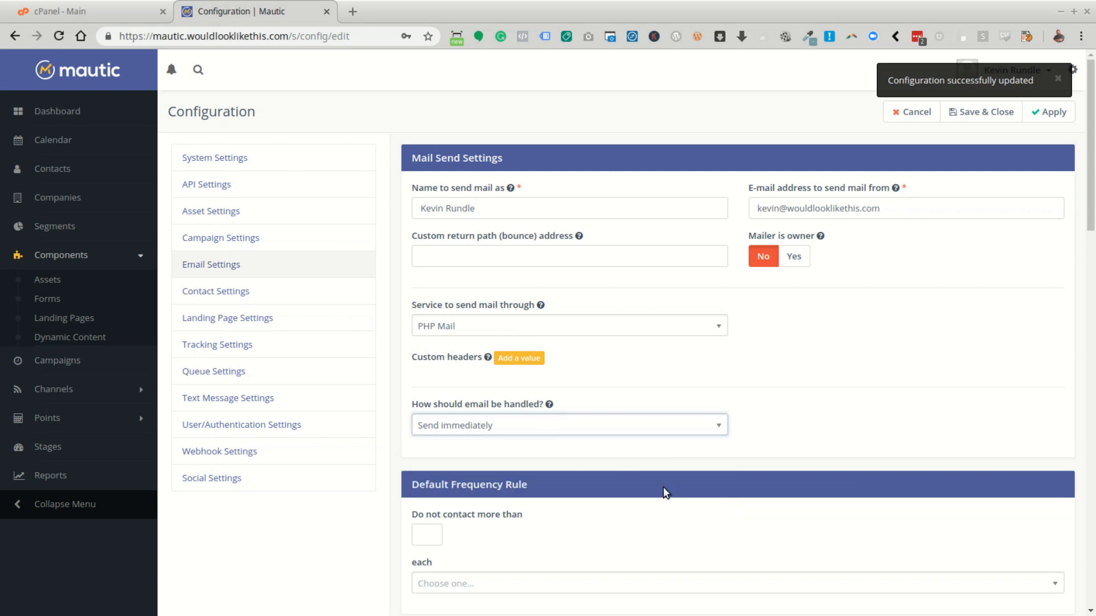
pyautogui.scroll(-2, 670, 475)
pyautogui.scroll(-6, 571, 497)
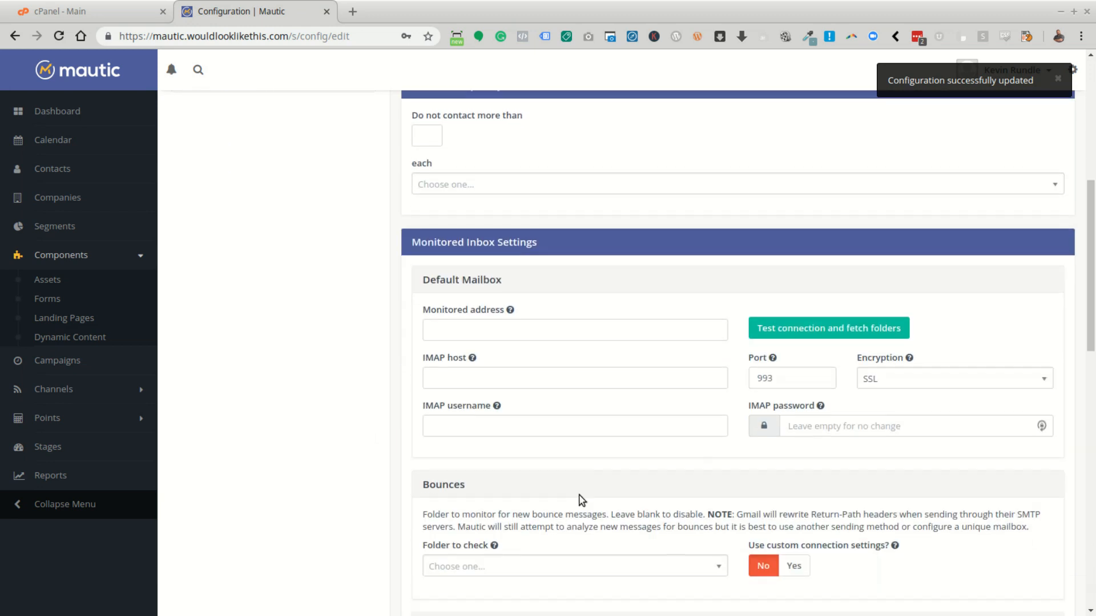
pyautogui.scroll(-8, 597, 508)
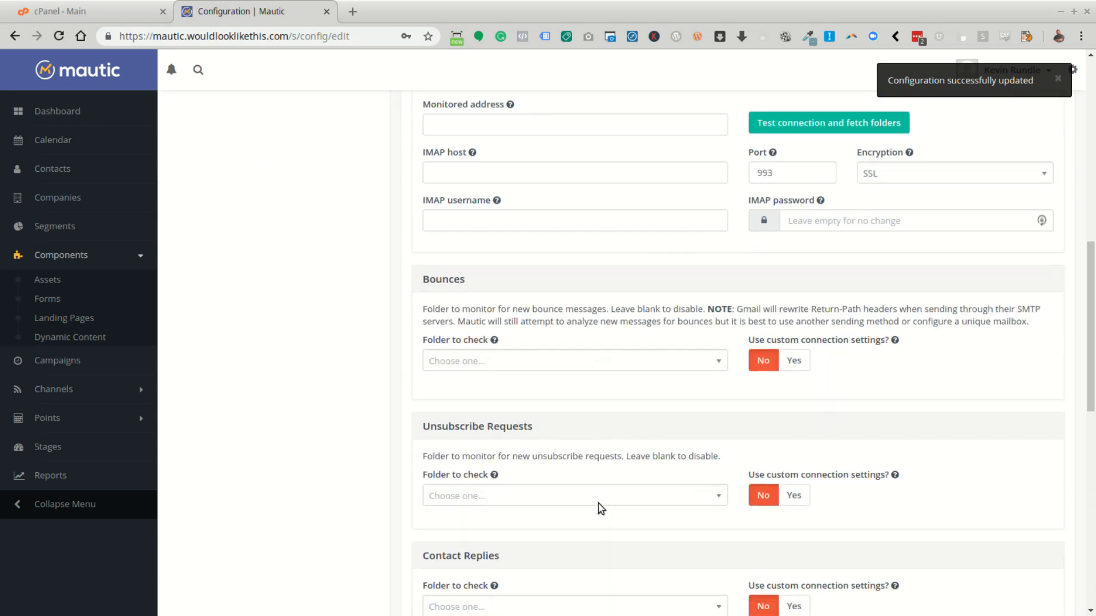
pyautogui.scroll(15, 611, 503)
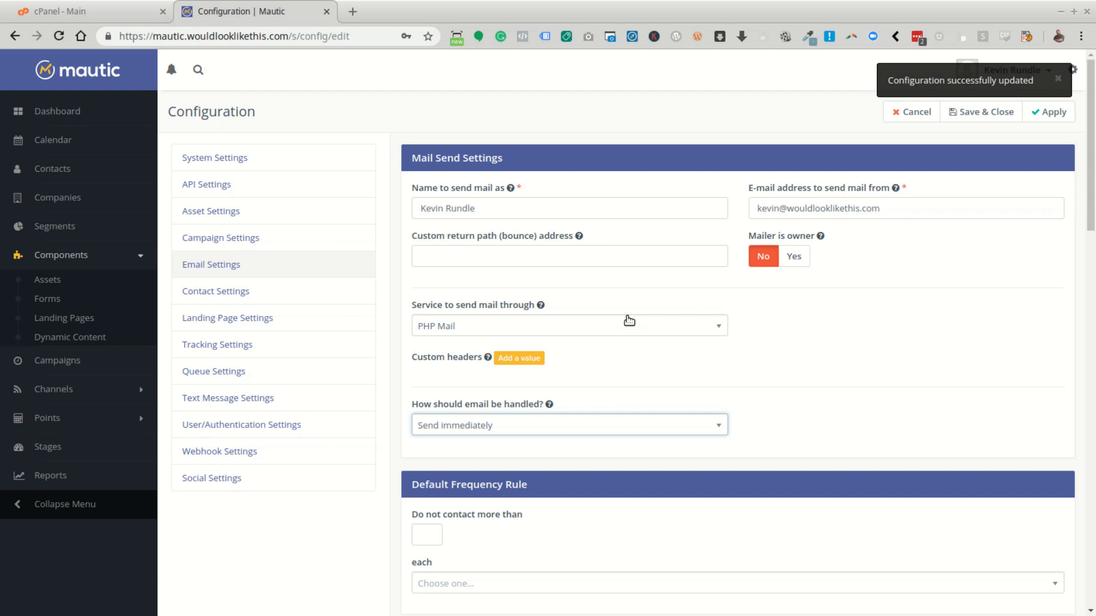
# - Check Contact Settings, apply the configuration, then show Landing Page Settings
pyautogui.click(237, 292)
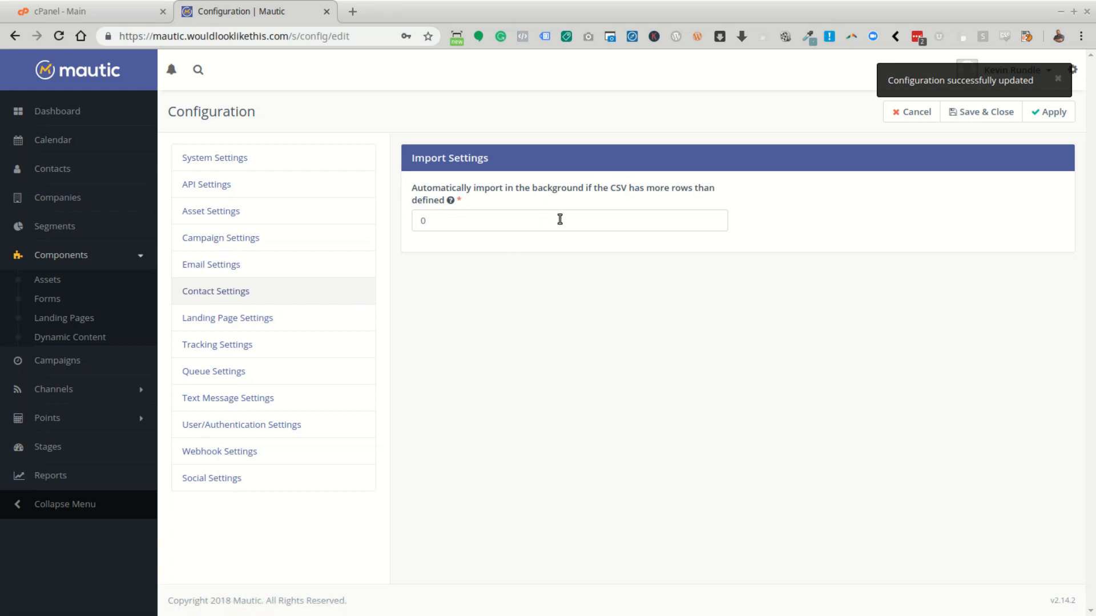
pyautogui.moveTo(577, 198)
pyautogui.click(1055, 115)
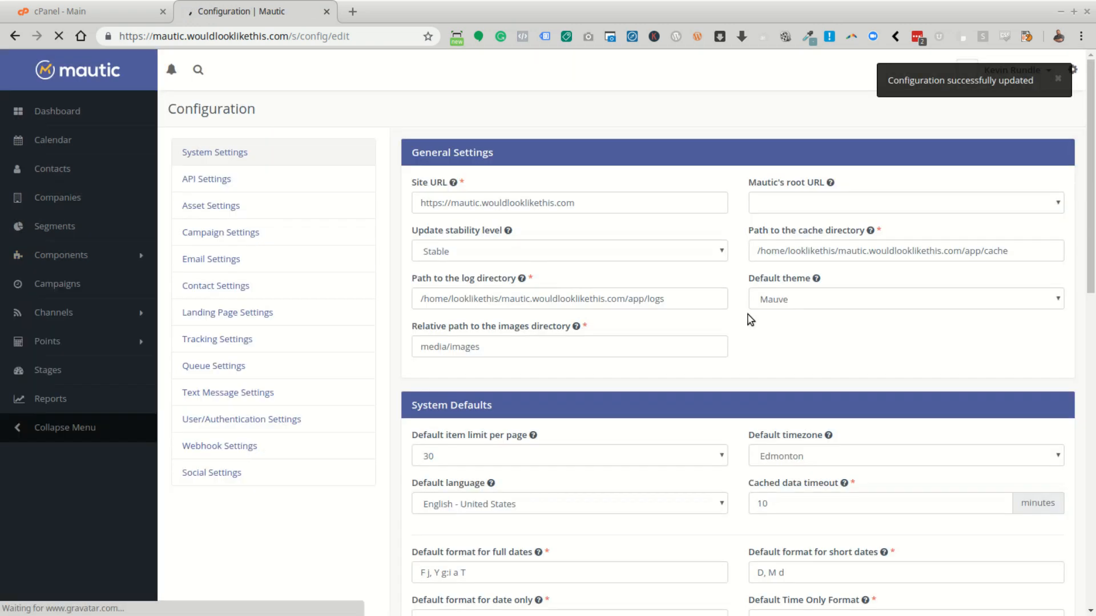
pyautogui.click(249, 324)
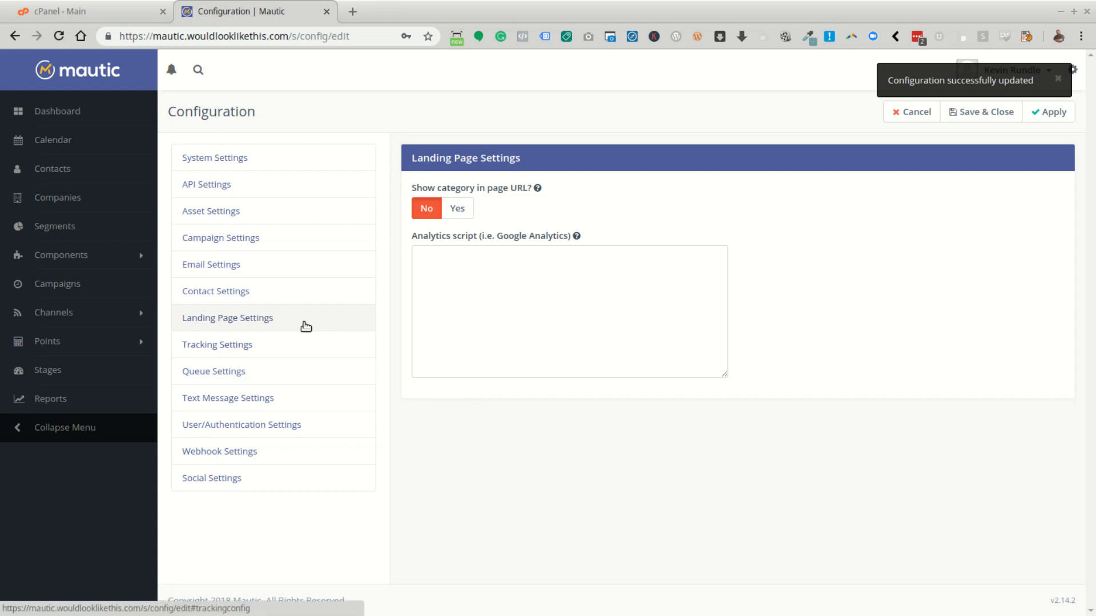
# - Apply the configuration, then set visitor identification by IP, tracking URL and device fingerprint to Yes
pyautogui.click(1043, 113)
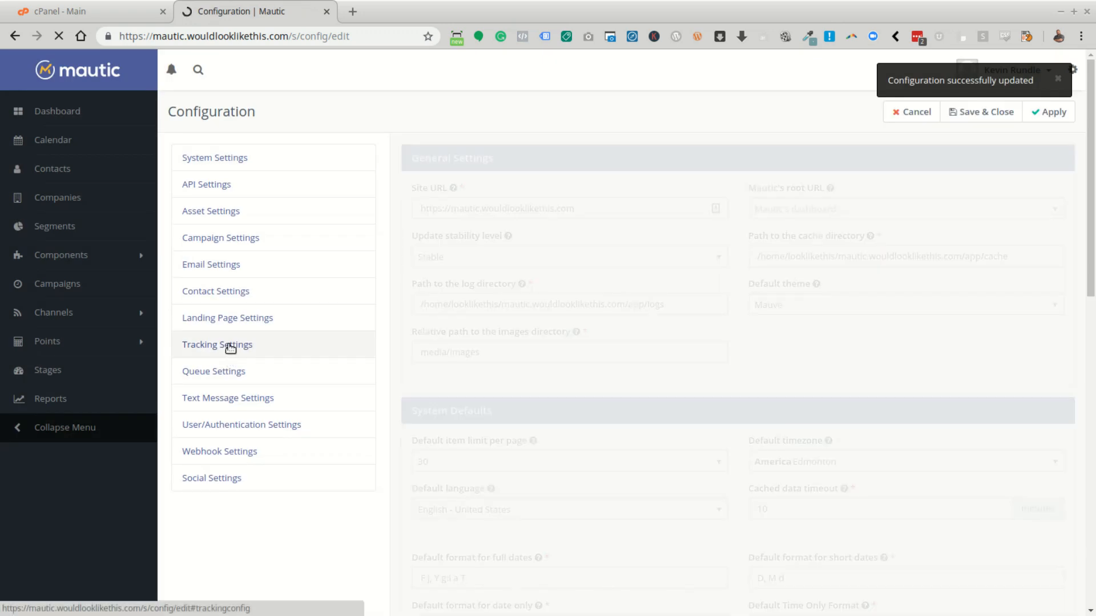
pyautogui.click(230, 346)
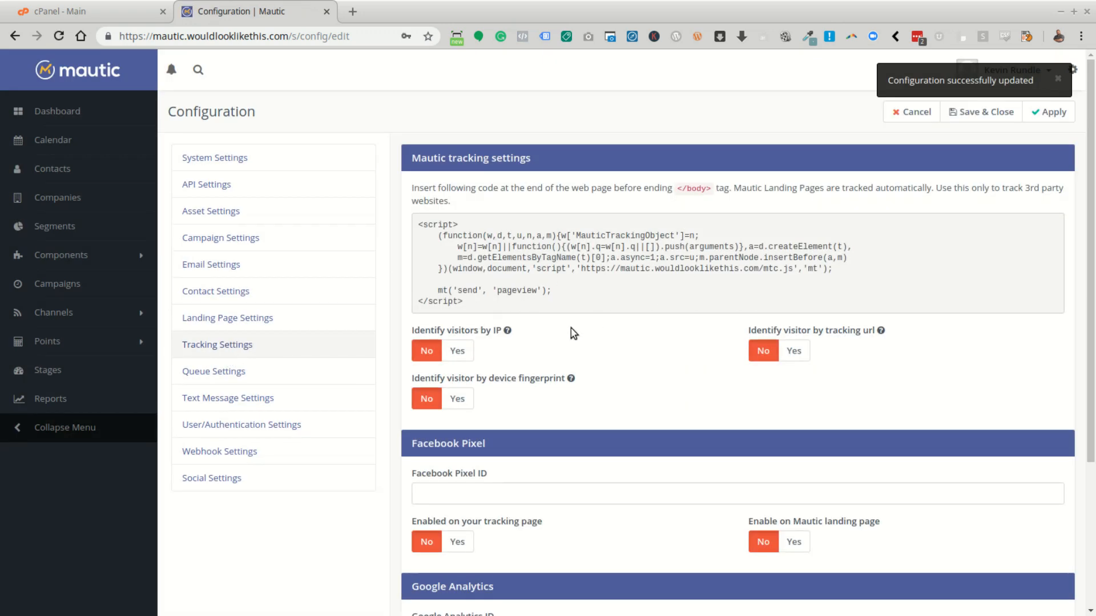
pyautogui.moveTo(453, 376)
pyautogui.click(455, 354)
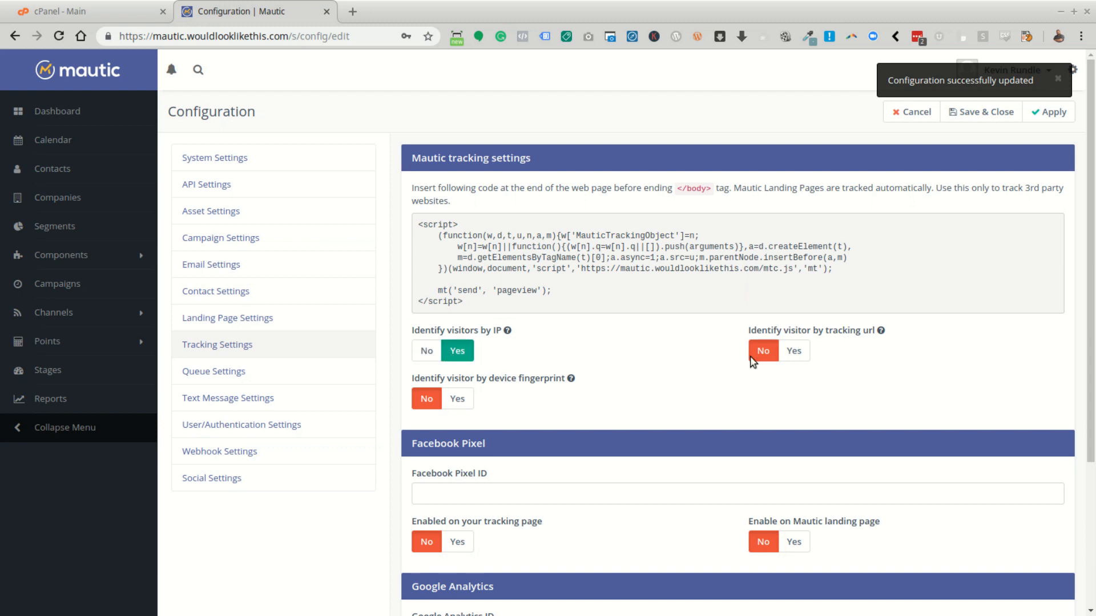
pyautogui.click(796, 354)
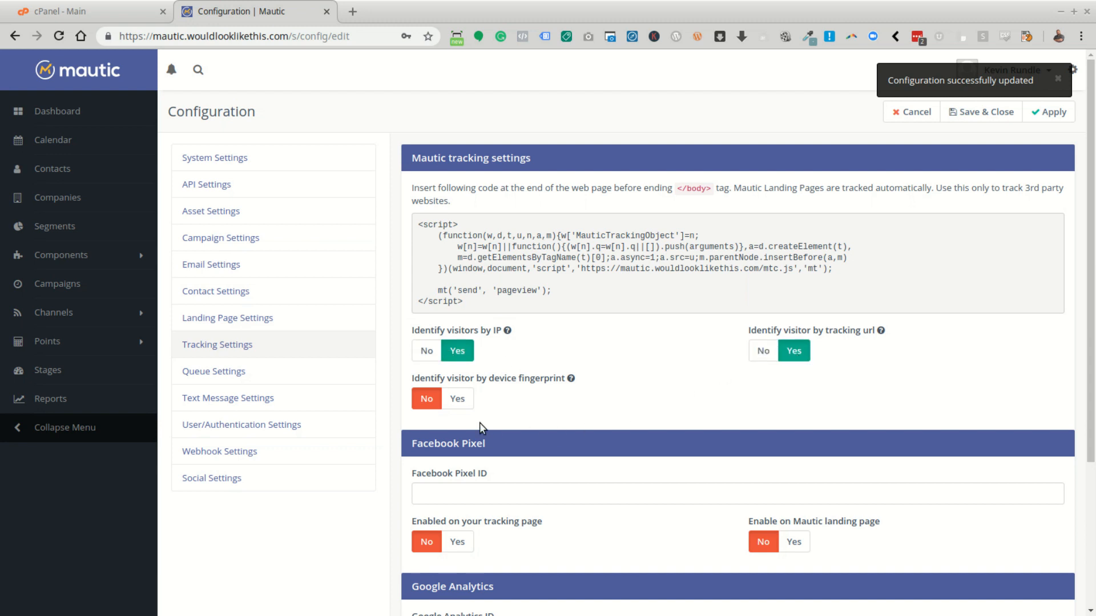
pyautogui.click(452, 405)
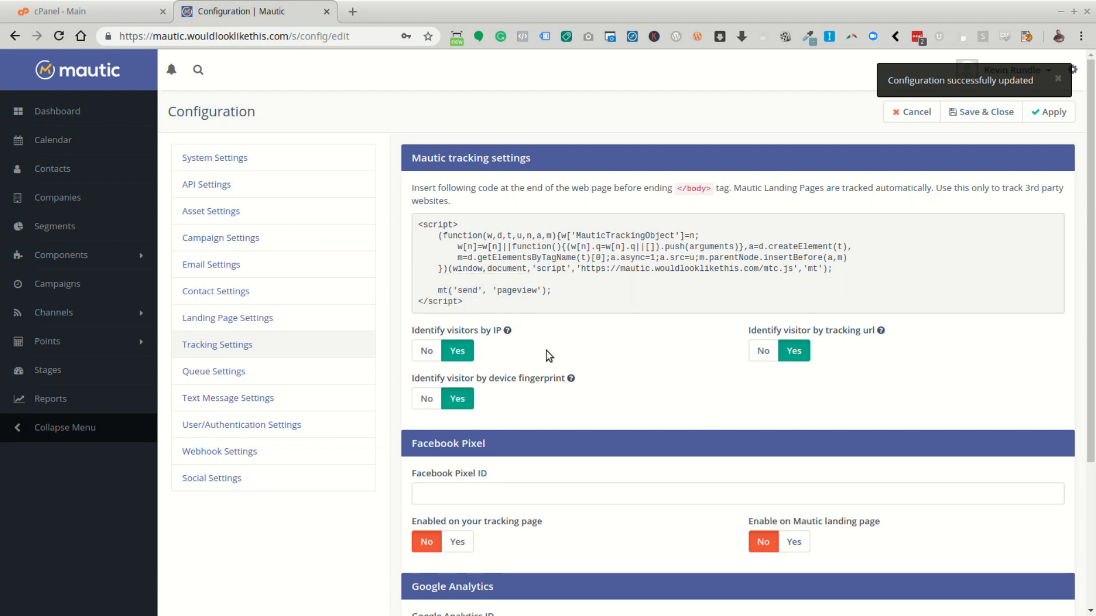
# - Look over the Facebook Pixel and Google Analytics fields further down Tracking Settings
pyautogui.scroll(-3, 506, 374)
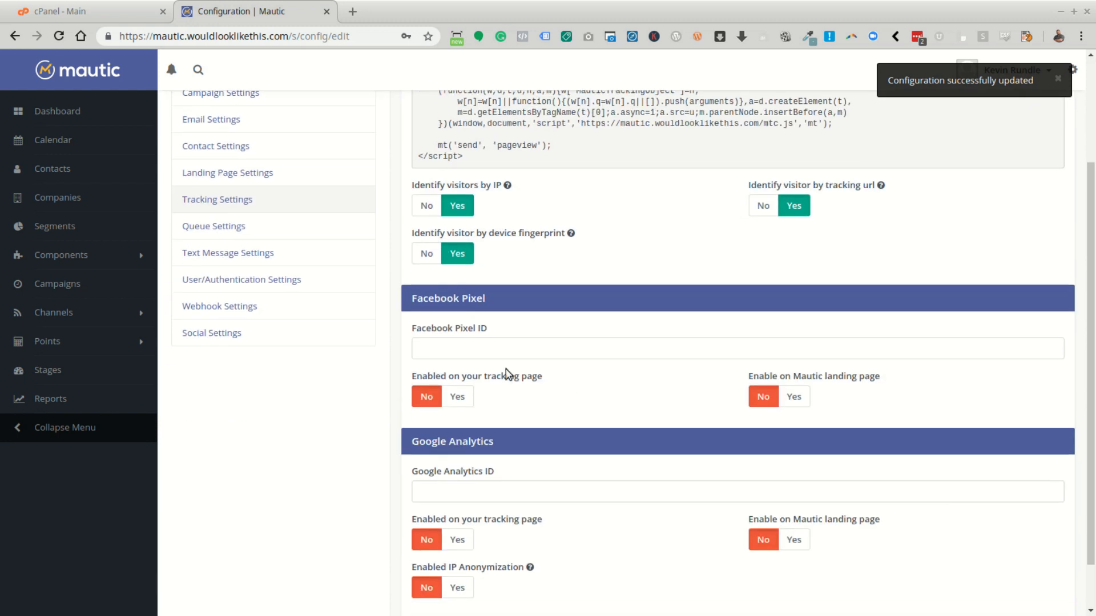
pyautogui.click(455, 340)
pyautogui.scroll(-1, 849, 415)
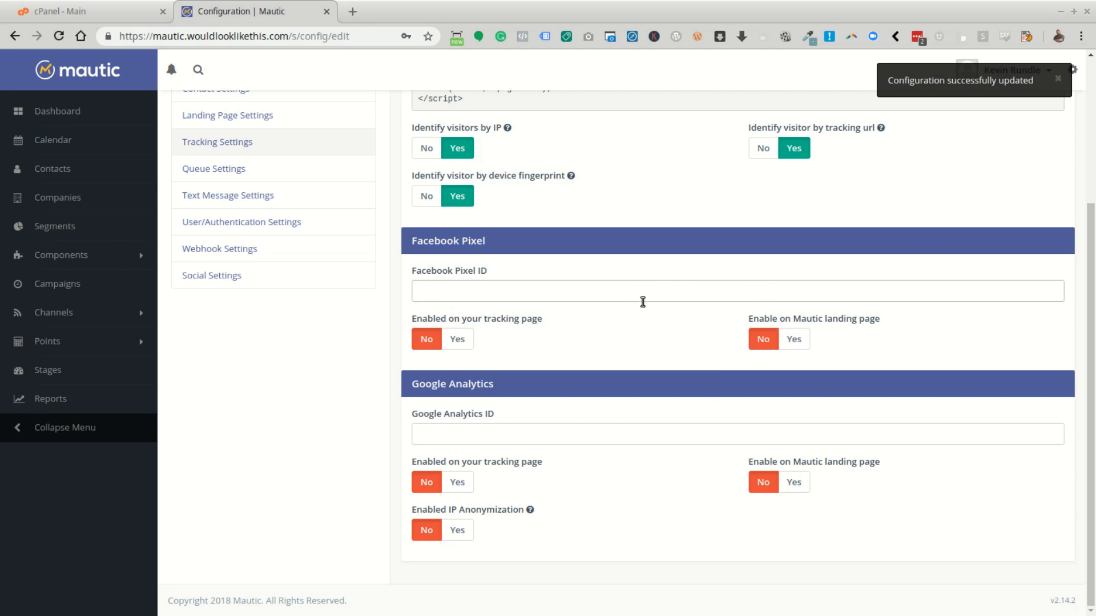
pyautogui.scroll(4, 856, 351)
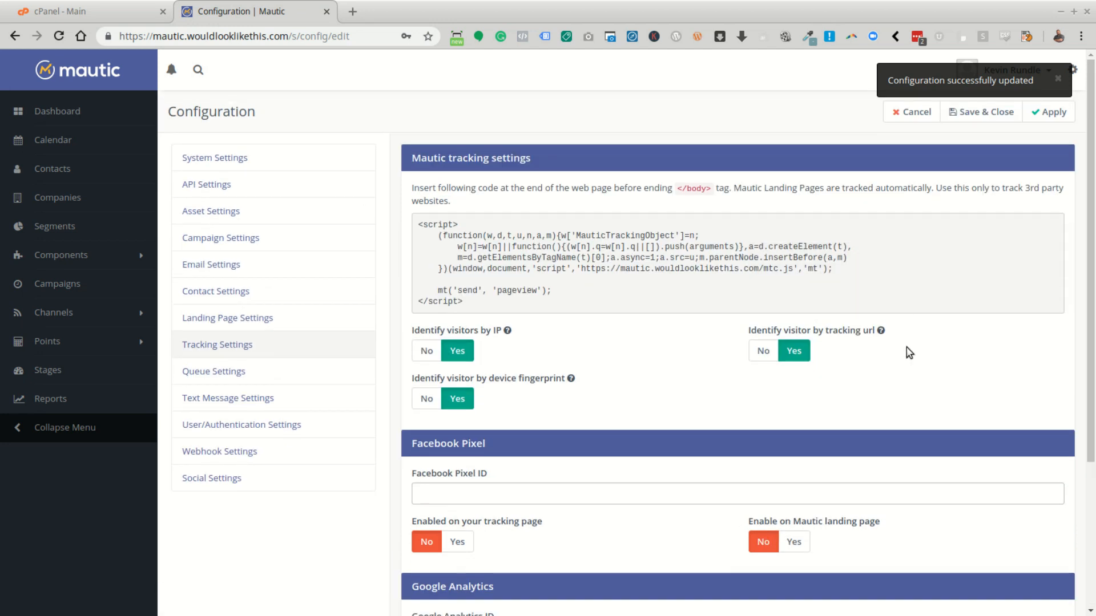
# - Apply the tracking changes, keep the Queue Protocol as Disabled, and go to Text Message Settings
pyautogui.click(1049, 113)
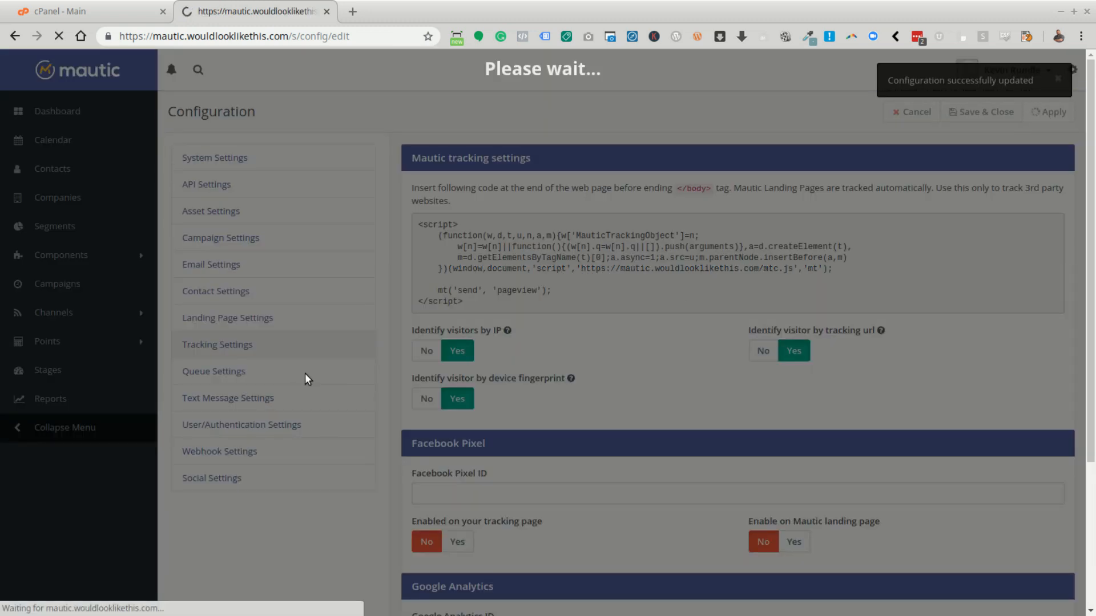
pyautogui.scroll(-1, 278, 321)
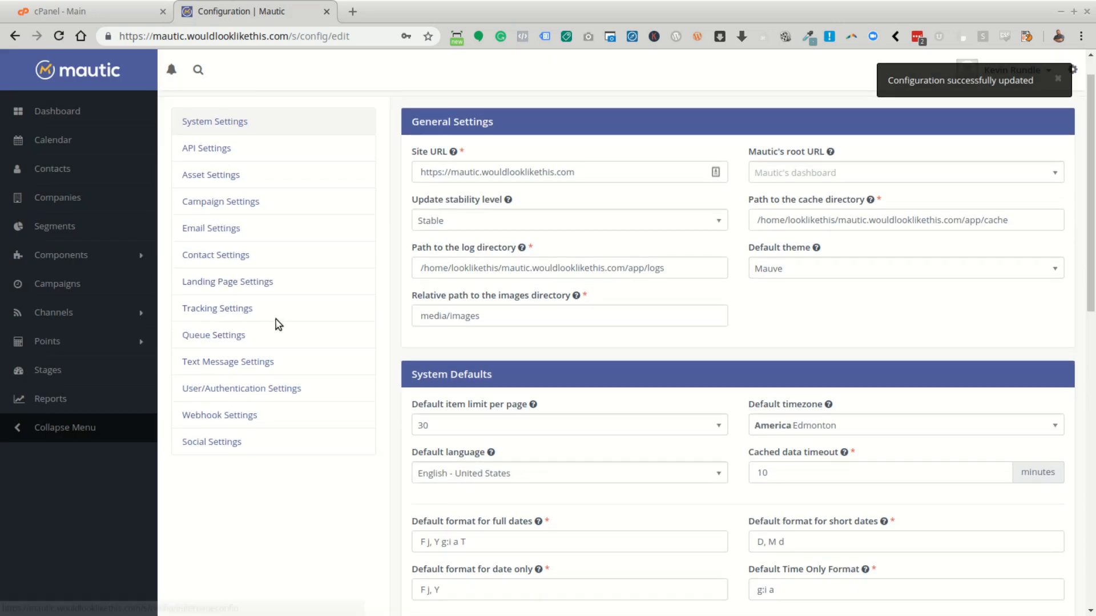
pyautogui.scroll(-1, 270, 330)
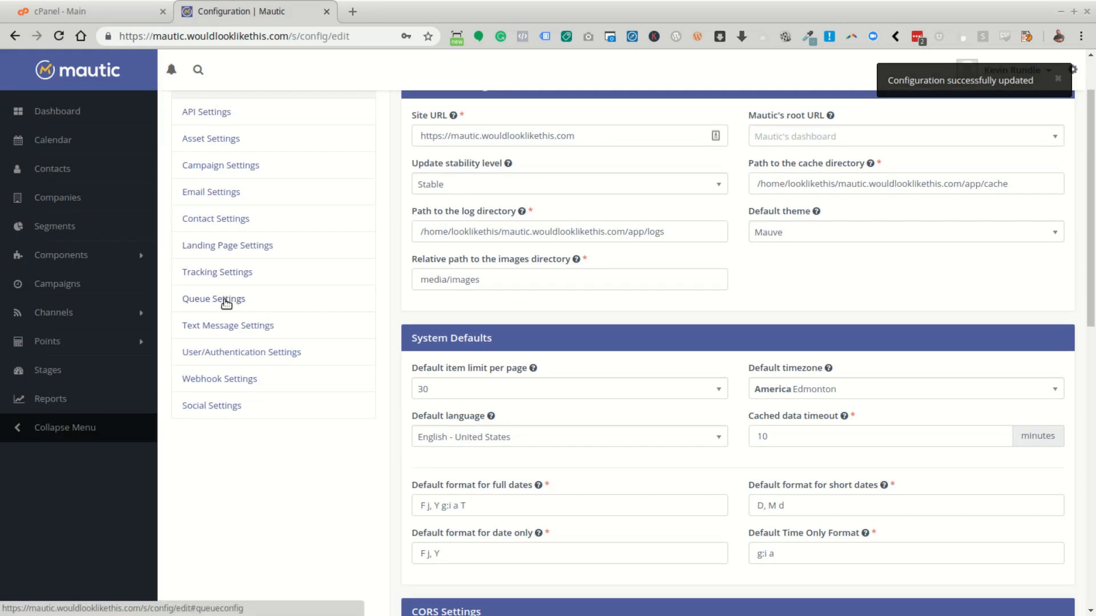
pyautogui.click(226, 303)
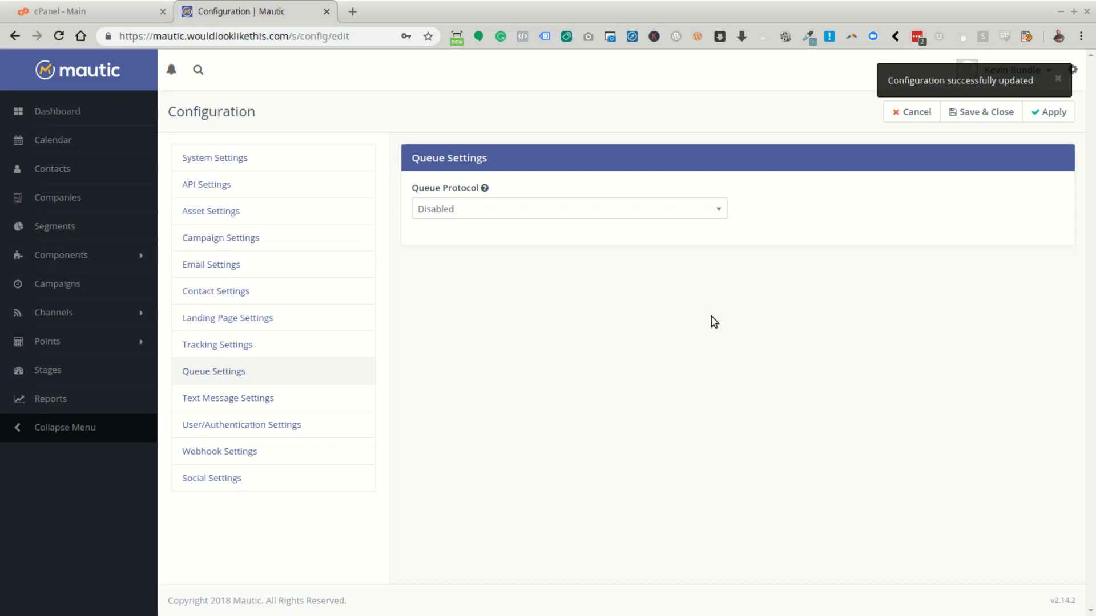
pyautogui.click(687, 215)
pyautogui.click(688, 215)
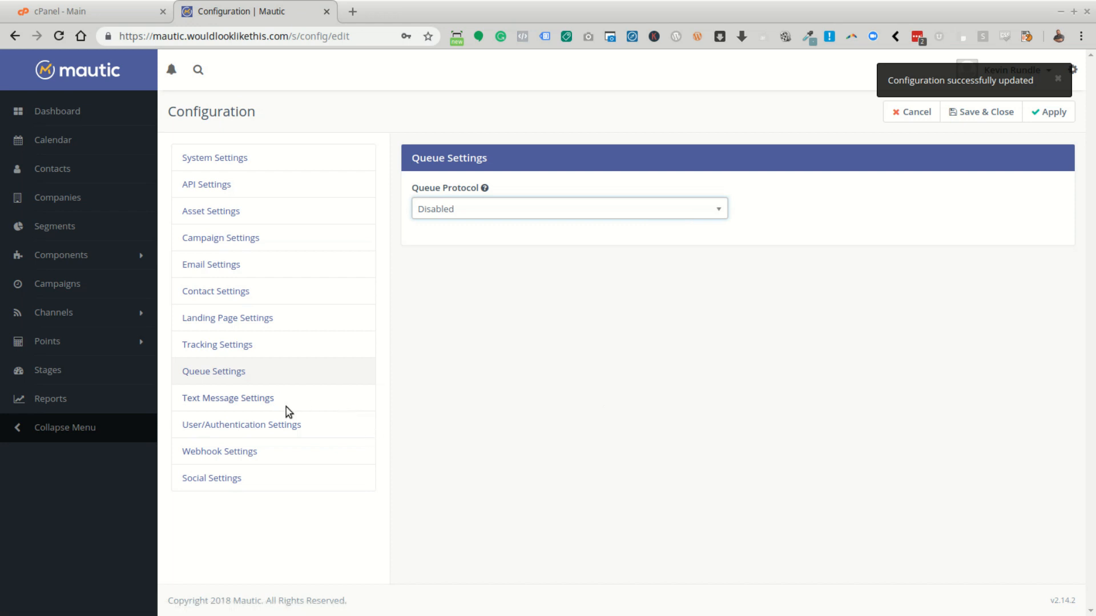
pyautogui.click(264, 400)
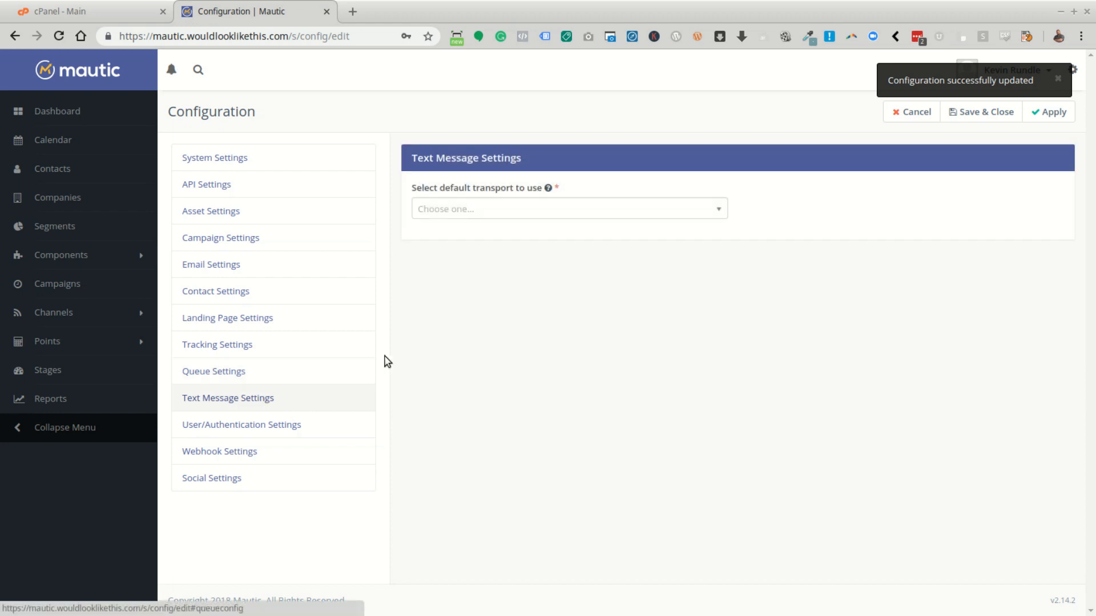
pyautogui.click(716, 211)
pyautogui.click(717, 211)
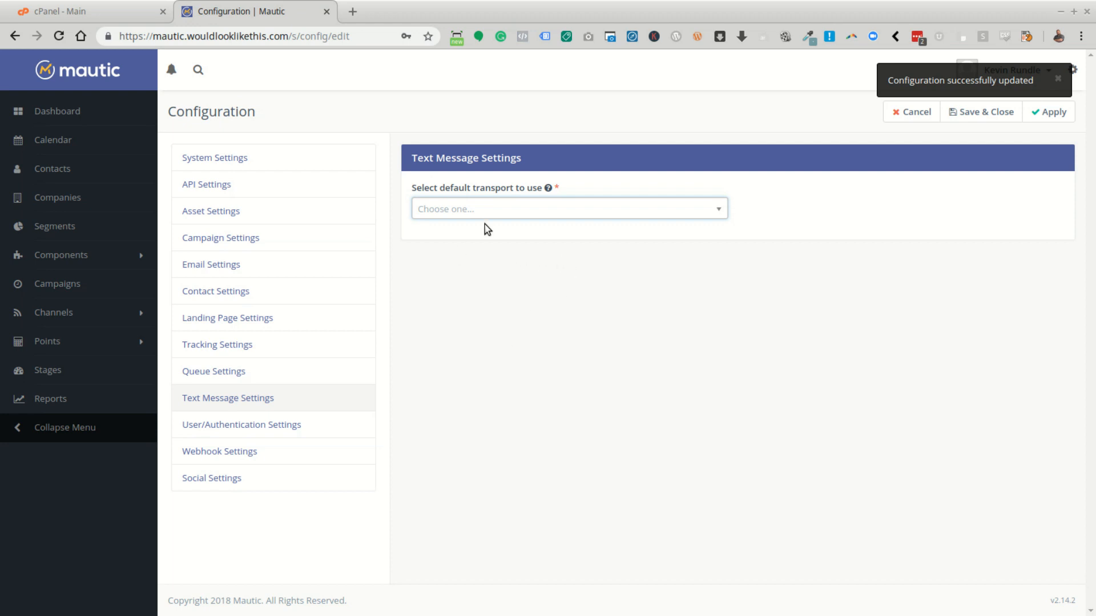
pyautogui.click(261, 427)
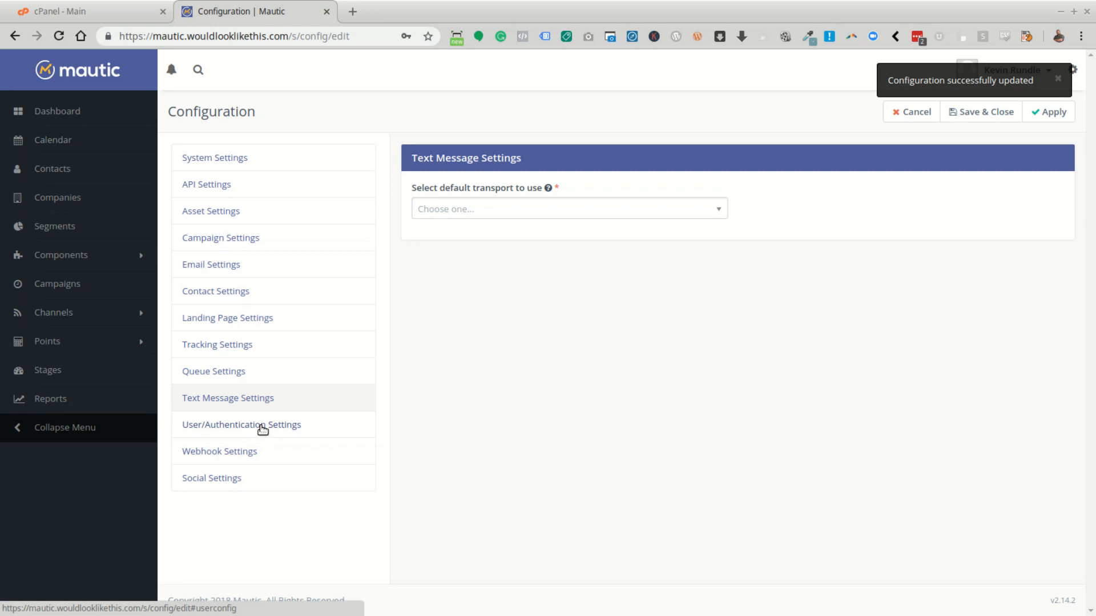
# - Scroll through the SAML SSO options under User/Authentication Settings, then show Webhook Settings
pyautogui.click(262, 428)
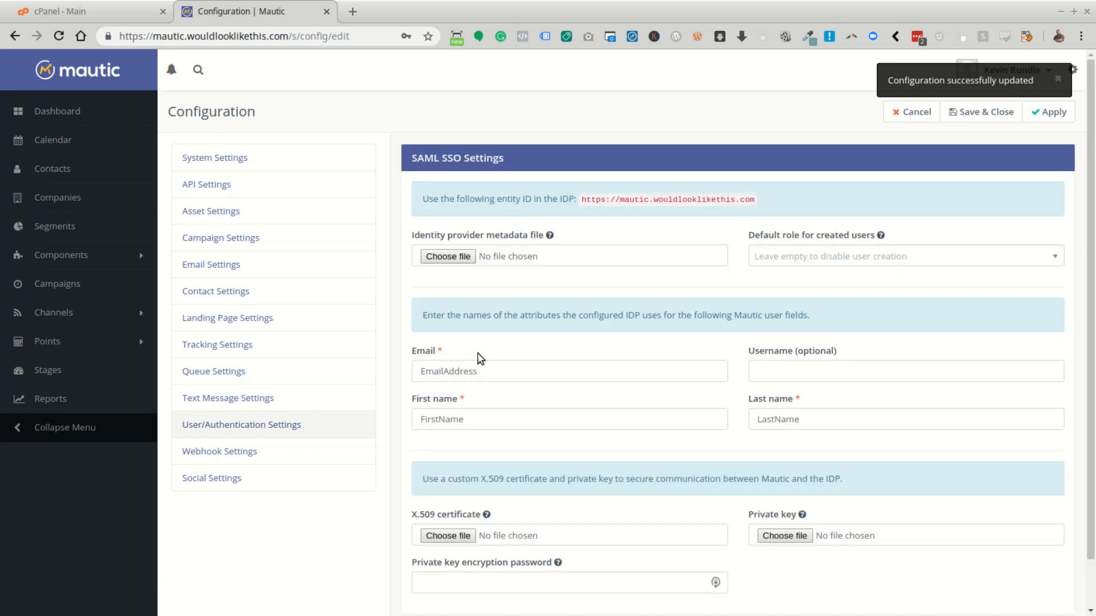
pyautogui.scroll(-1, 550, 365)
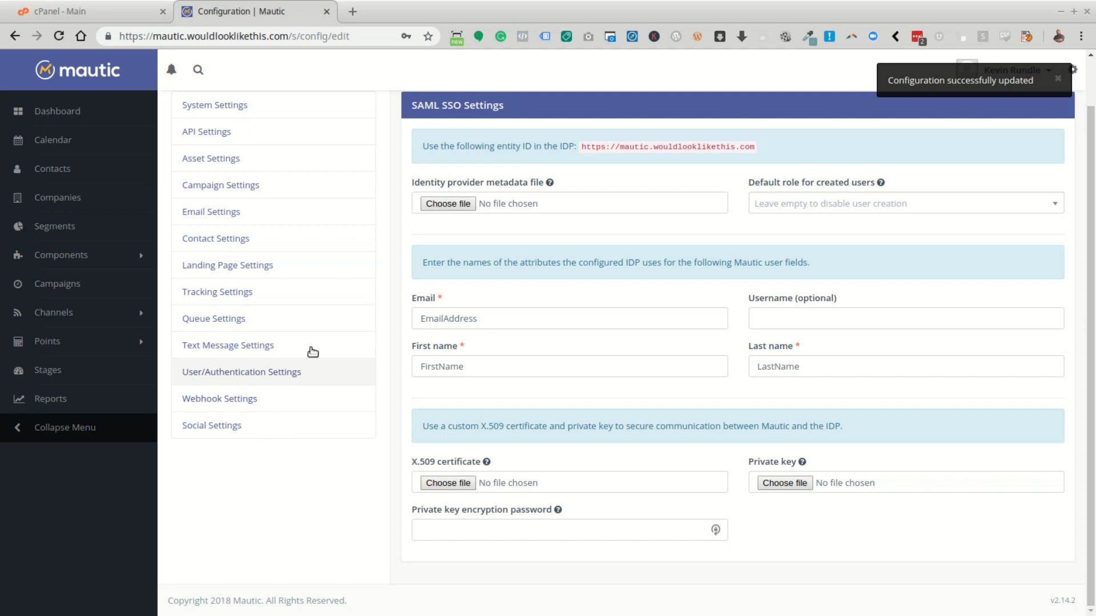
pyautogui.click(232, 400)
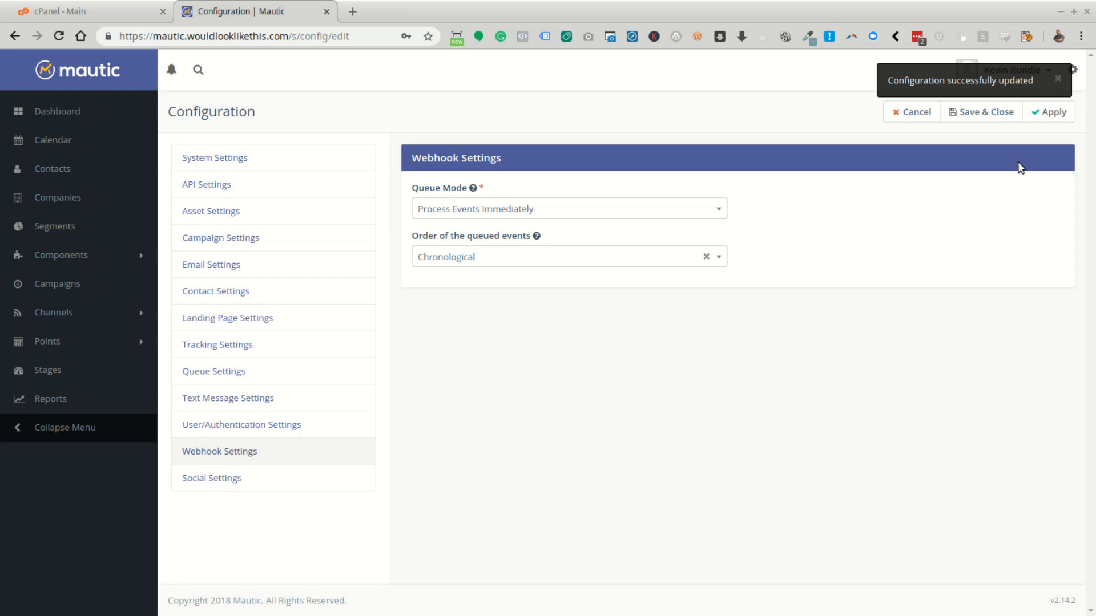
# - Check the Social Settings, apply the configuration, then Save & Close back to the Dashboard
pyautogui.click(218, 483)
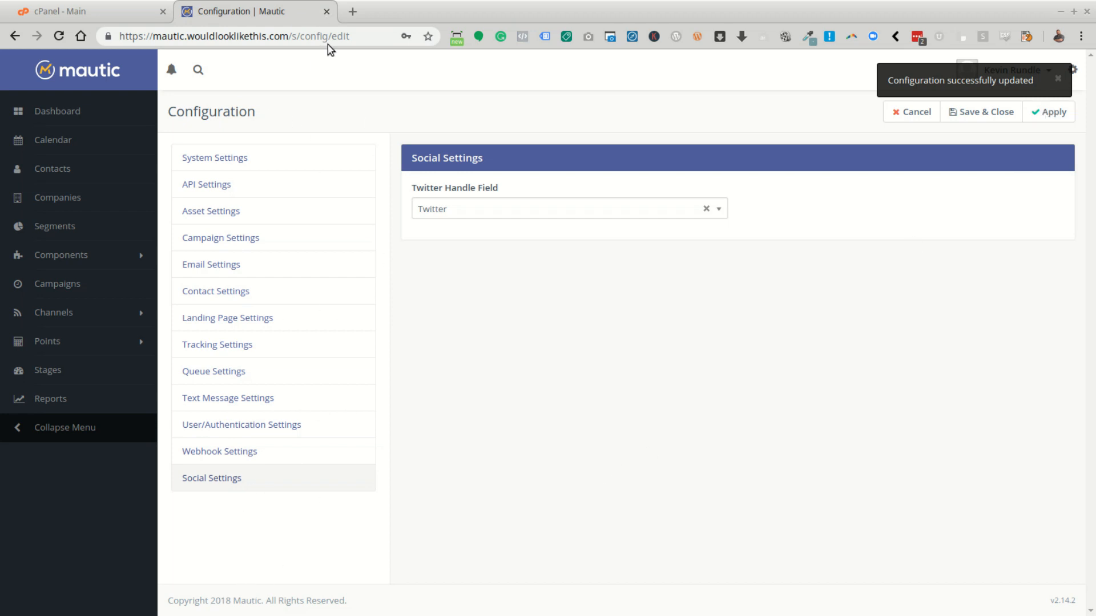
pyautogui.click(1045, 111)
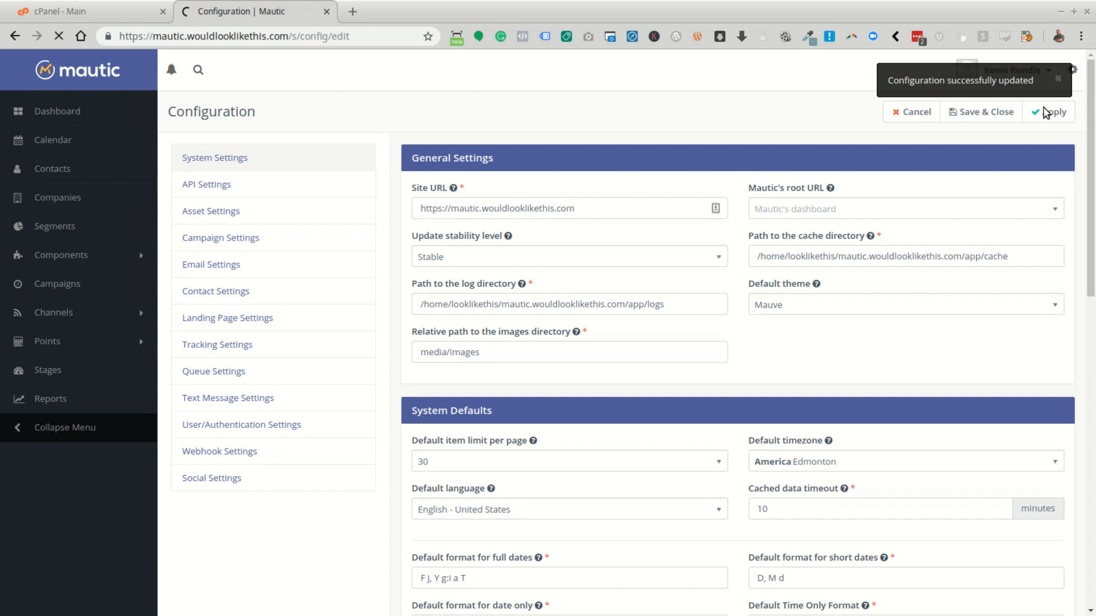
pyautogui.click(972, 116)
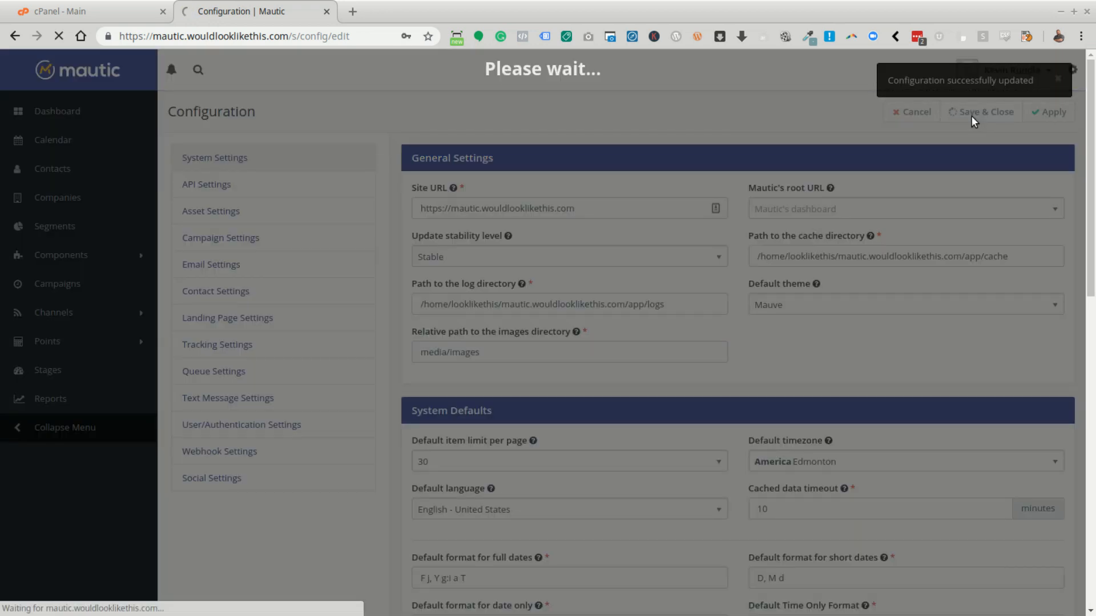